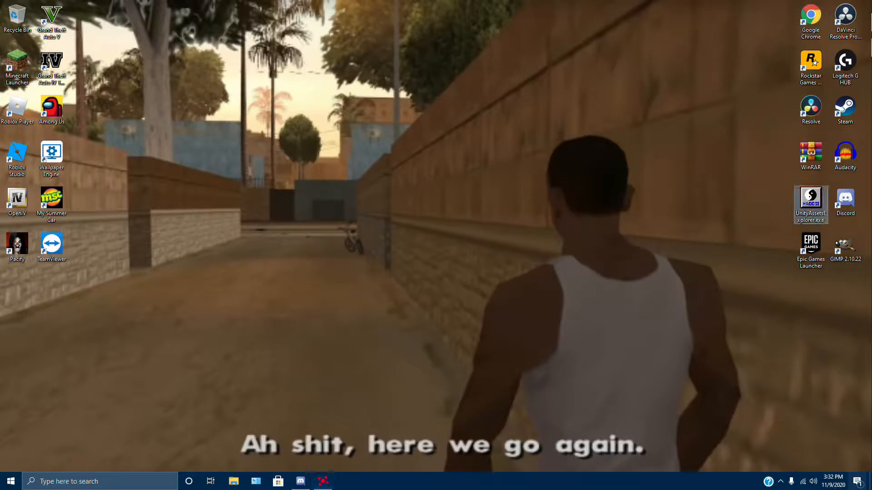
- Search Google in Chrome for "unity asset explorer" and open the RaceDepartment thread about Unity Assets Explorer 1.5
double_click(810, 18)
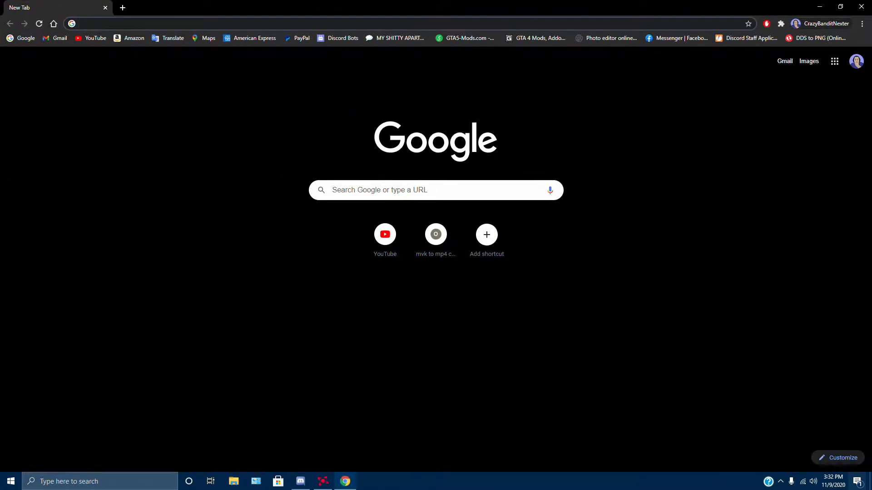
type("unity")
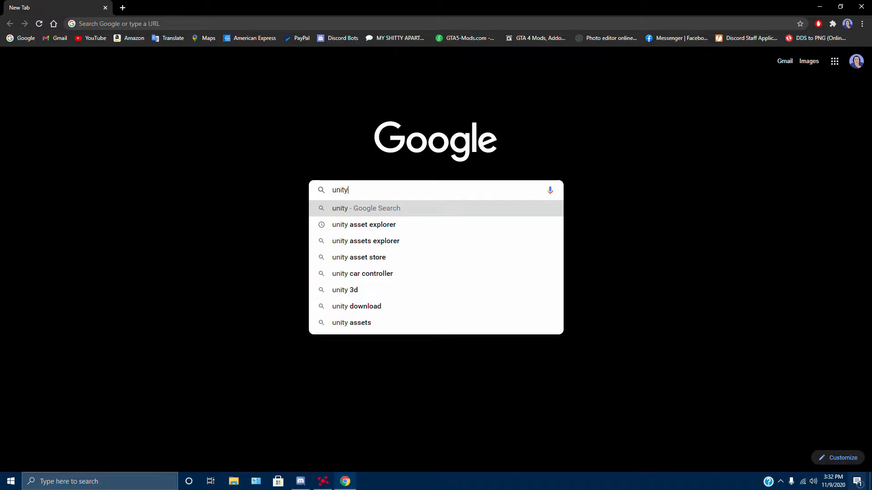
key("Down")
key("Return")
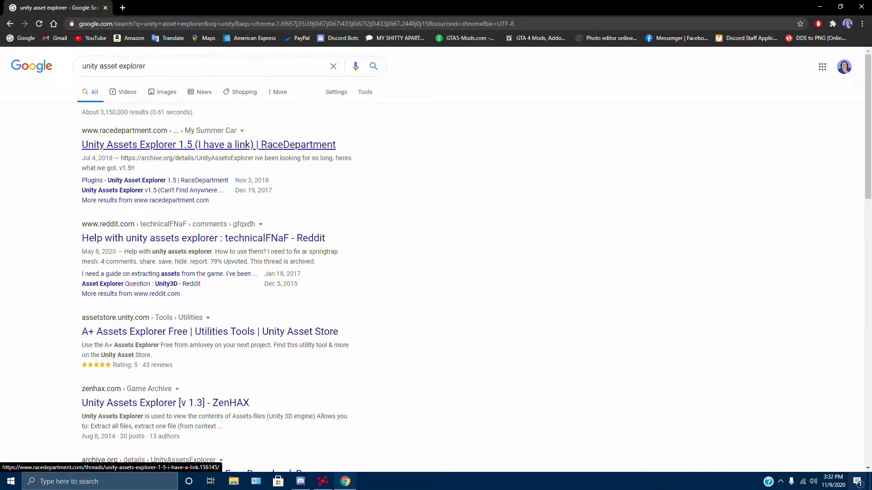
left_click(208, 144)
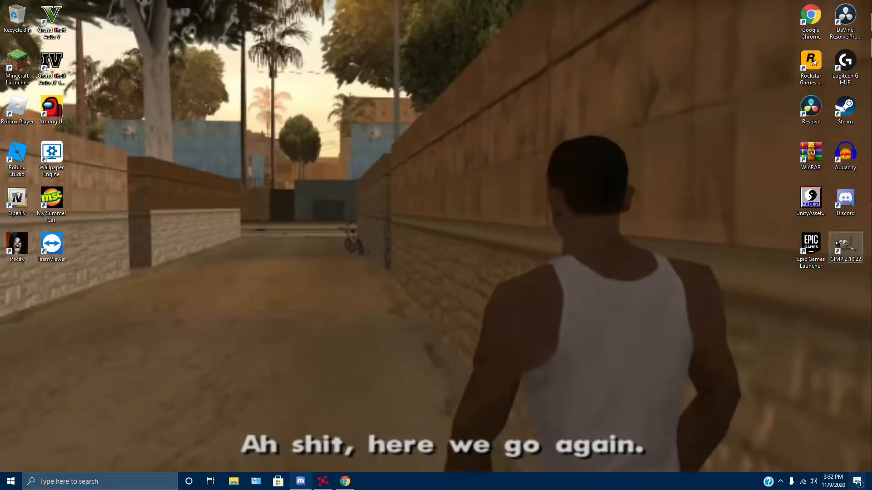
- Launch GIMP, search the web for "gimp" in a new Chrome tab and open the official GIMP website
double_click(844, 246)
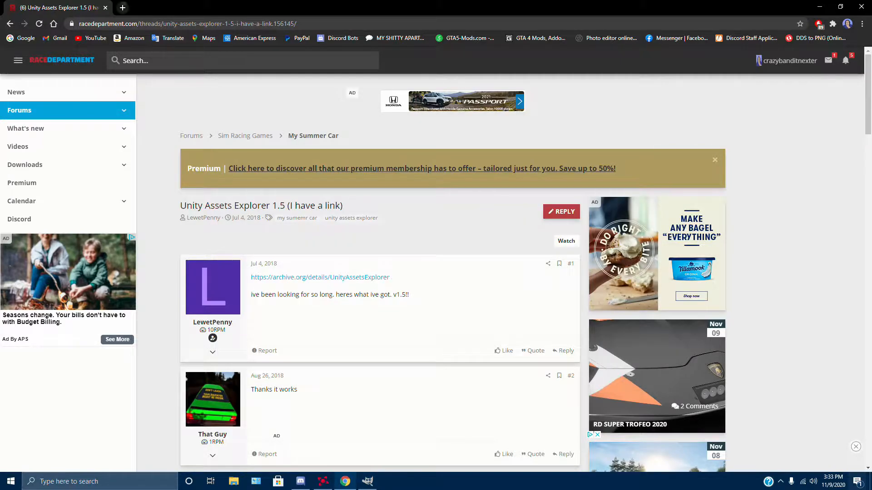
key("ctrl+t")
type("gimp")
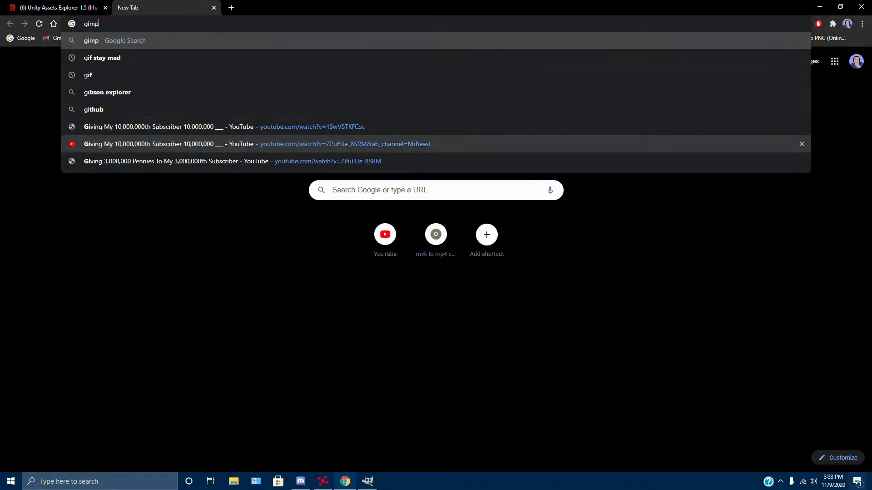
key("Return")
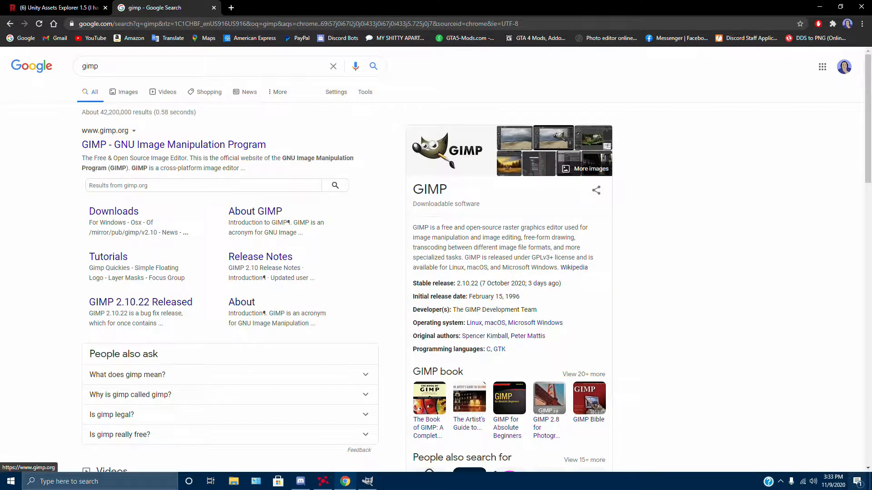
left_click(136, 144)
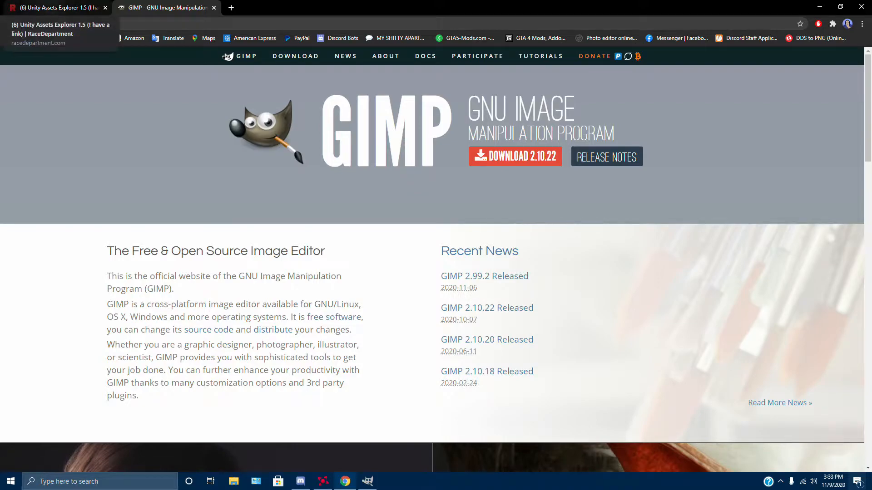
- Return to the RaceDepartment thread on Unity Assets Explorer 1.5 and look over its posts
left_click(57, 8)
scroll(379, 290, "down", 1)
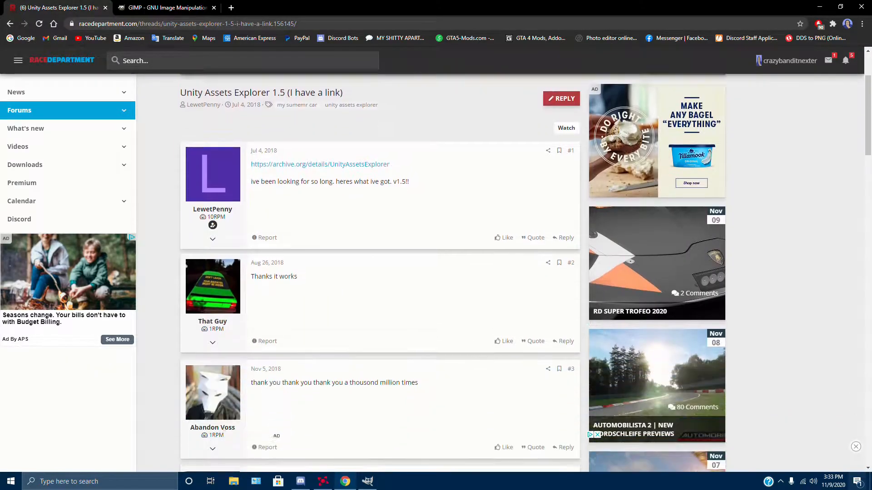
scroll(379, 290, "up", 1)
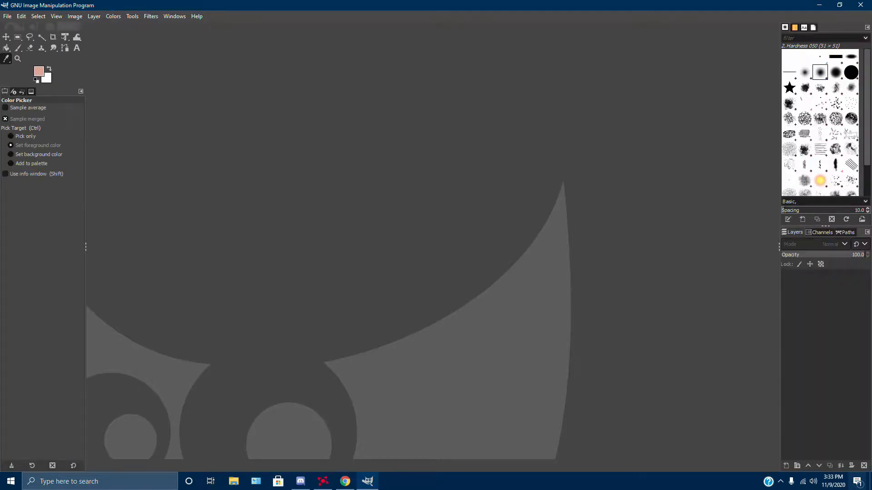
- Minimize the GIMP window to get back to the desktop
left_click(7, 17)
left_click(7, 16)
left_click(819, 5)
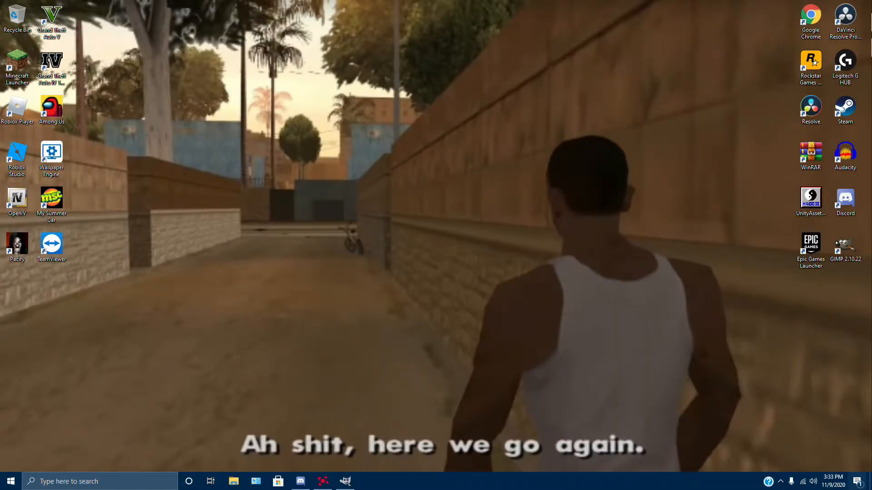
- Launch Unity Assets Explorer and open sharedassets3.assets from the mysummercar_Data folder
left_click(811, 202)
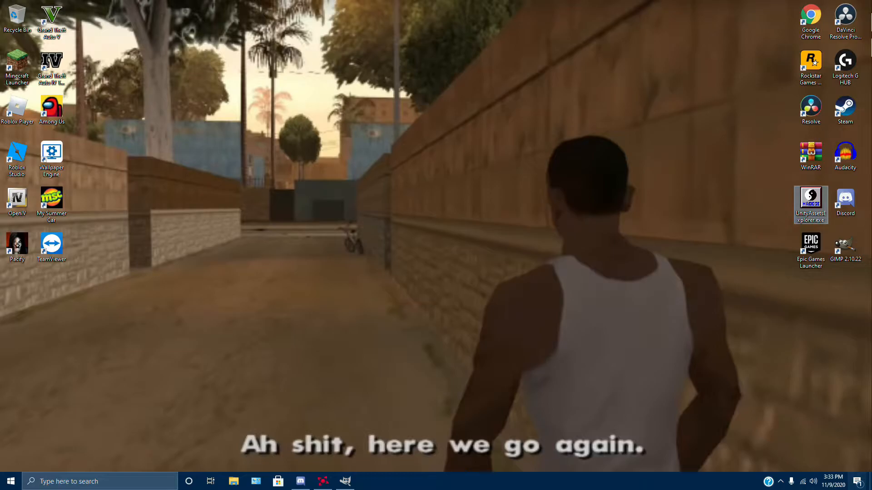
key("Return")
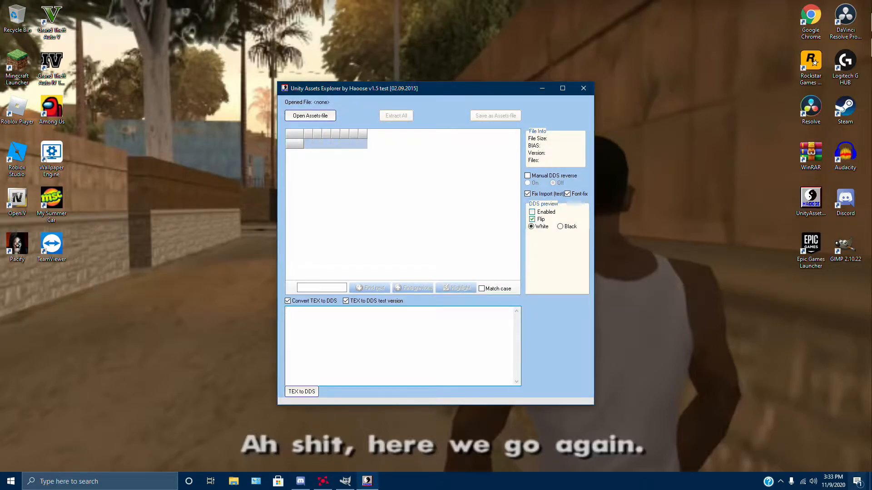
key("Return")
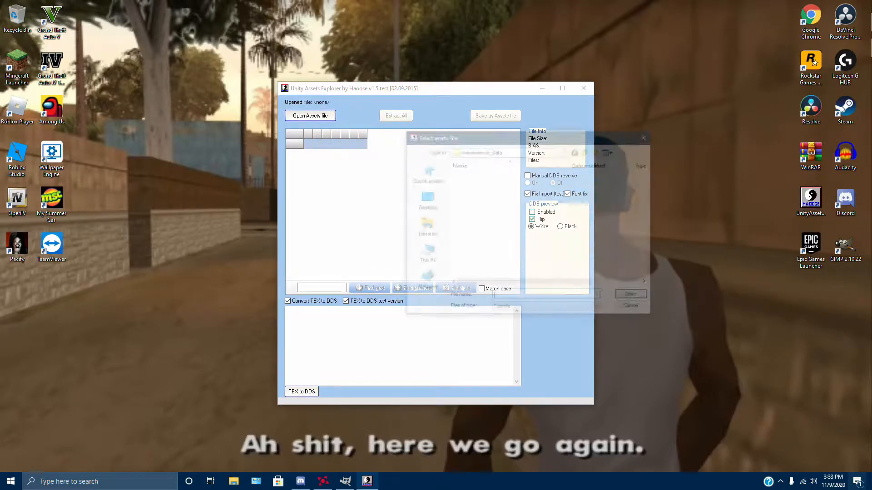
left_click_drag(513, 136, 498, 141)
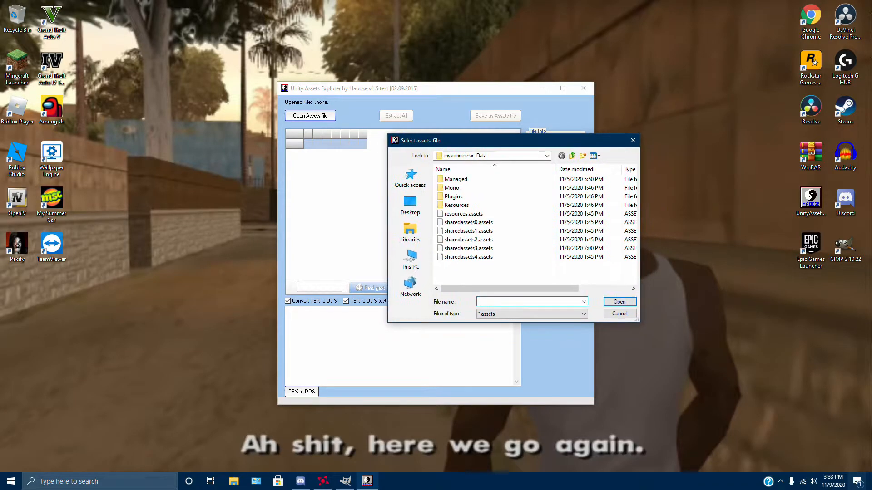
left_click(468, 248)
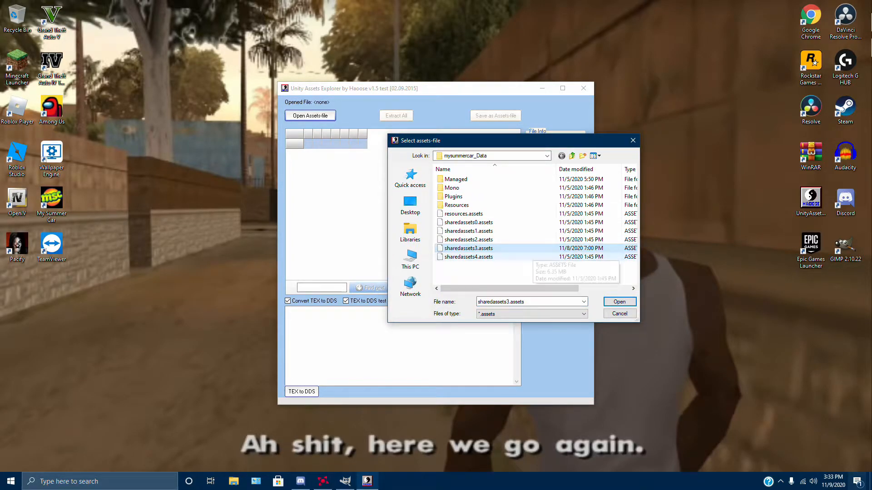
left_click(619, 302)
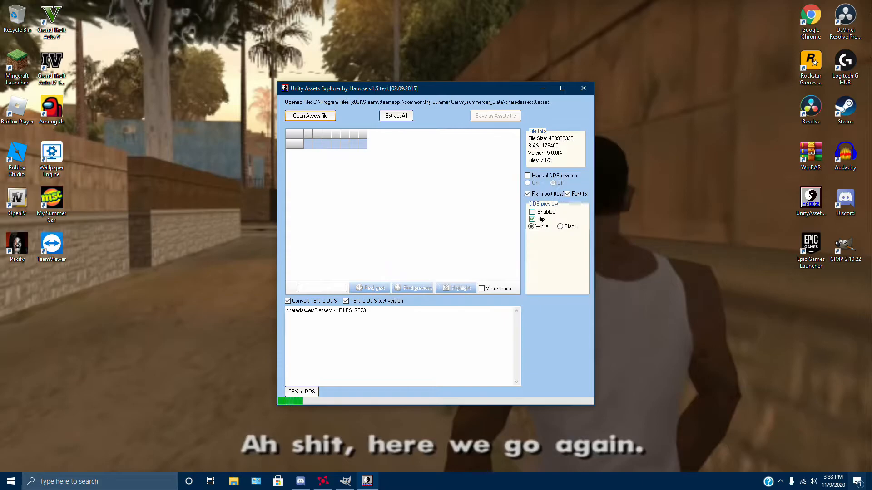
left_click_drag(448, 88, 402, 70)
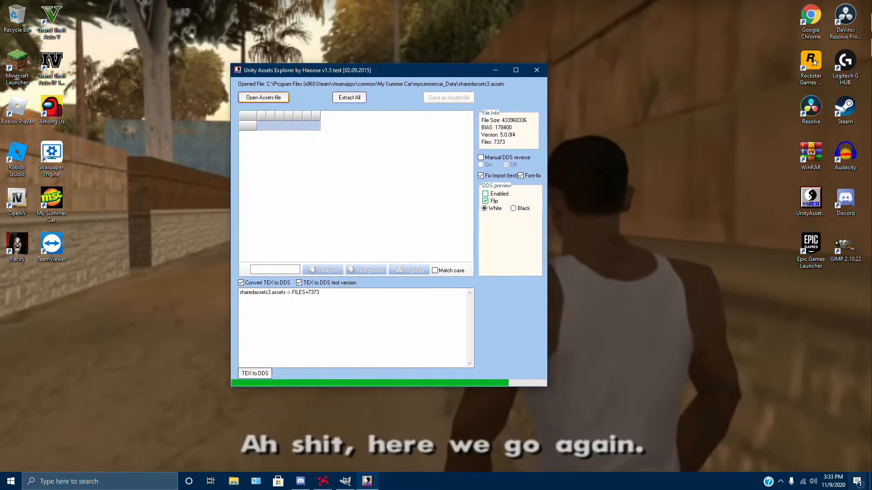
- Search the asset list for "char_face" and step through the matching entries
left_click(275, 262)
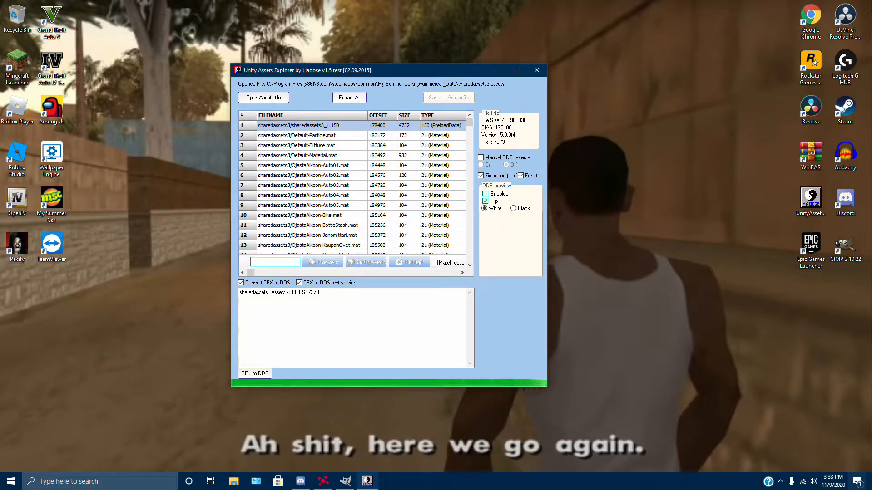
type("char_face")
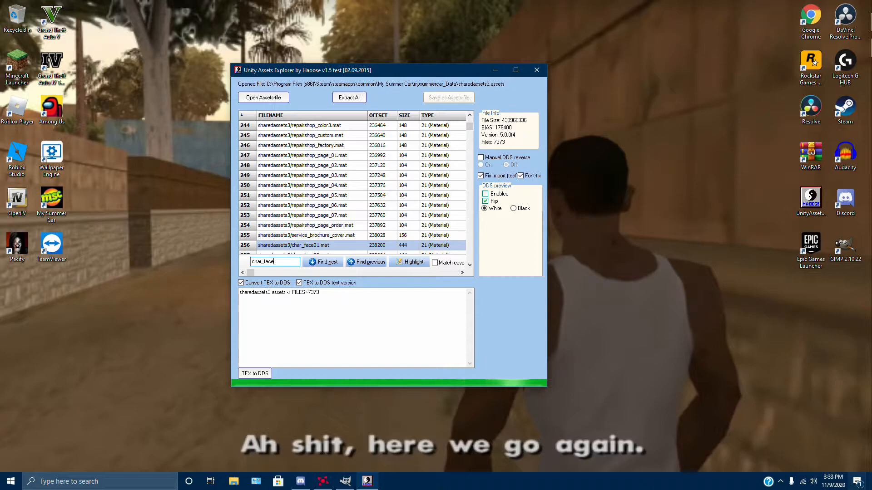
left_click(323, 262)
left_click(323, 261)
left_click(323, 262)
left_click(323, 262)
left_click(323, 262)
key("Return")
key("Return")
key("Return")
key("Return")
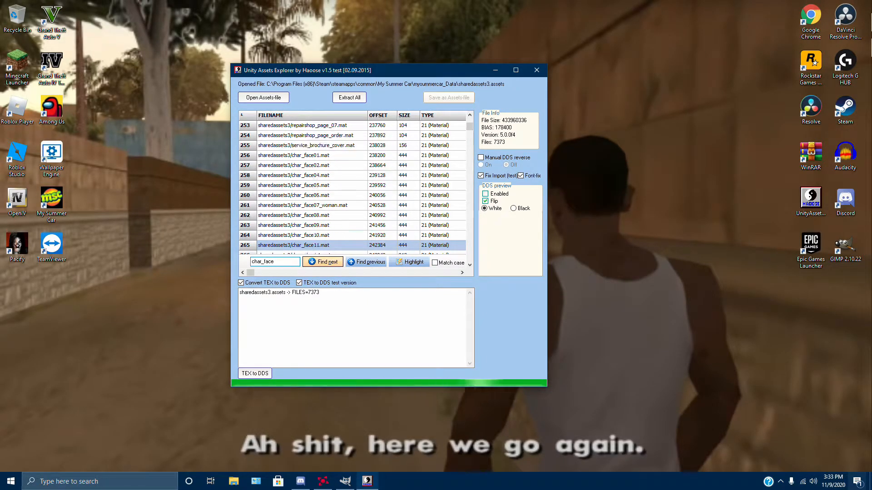
- Enable the DDS preview with Flip turned off and advance the char_face search to char_face04_woman.tex
left_click(485, 201)
left_click(485, 194)
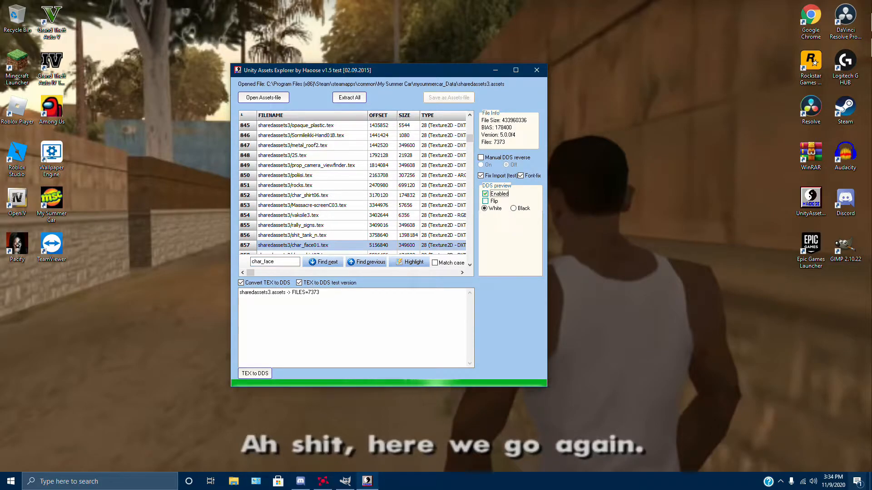
left_click(313, 226)
left_click(314, 245)
left_click(323, 262)
left_click(322, 262)
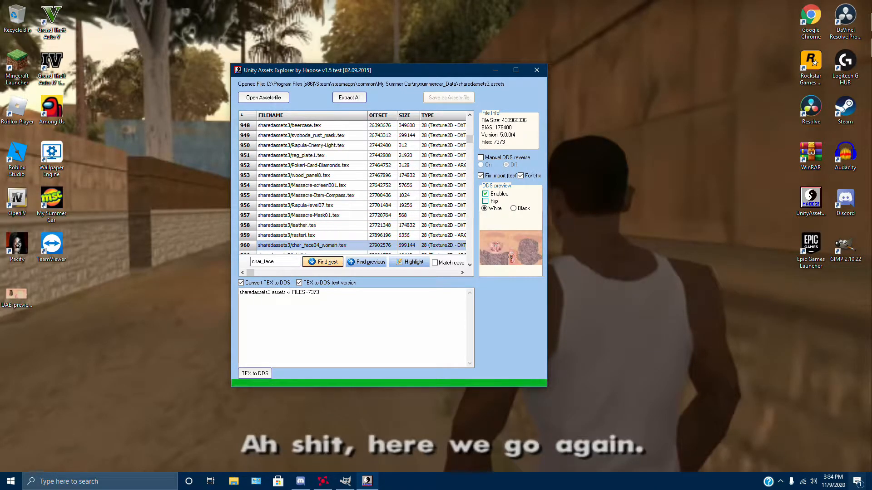
left_click(323, 262)
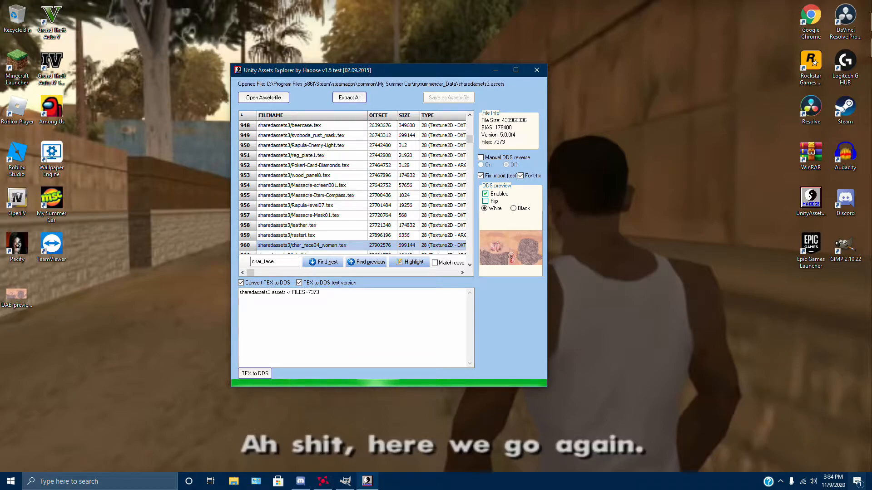
- Extract the char_face04_woman.tex file from the loaded assets and dismiss the completion message
right_click(276, 246)
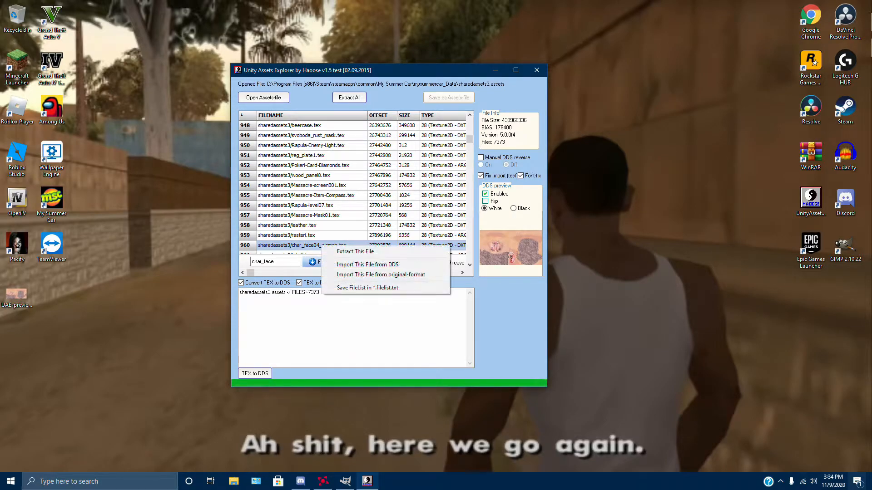
left_click(327, 250)
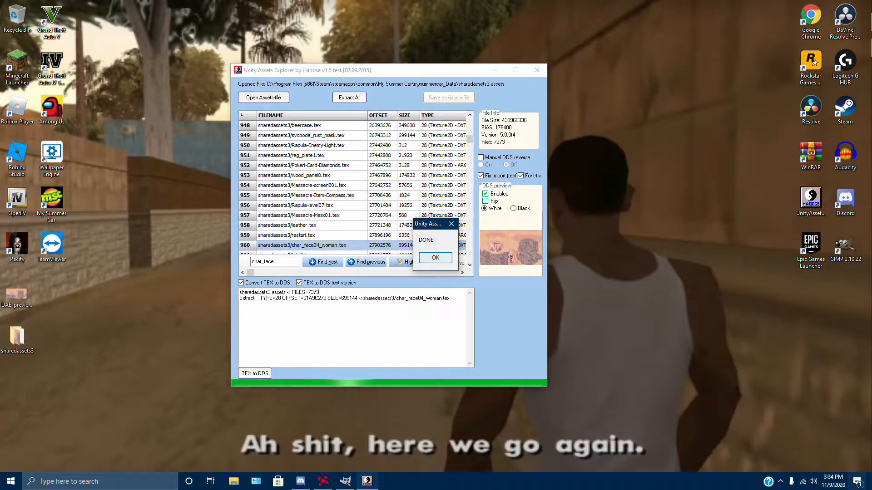
key("Return")
- Delete the UAE preview DDS file from the desktop and move the sharedassets3 folder into its spot
left_click(17, 297)
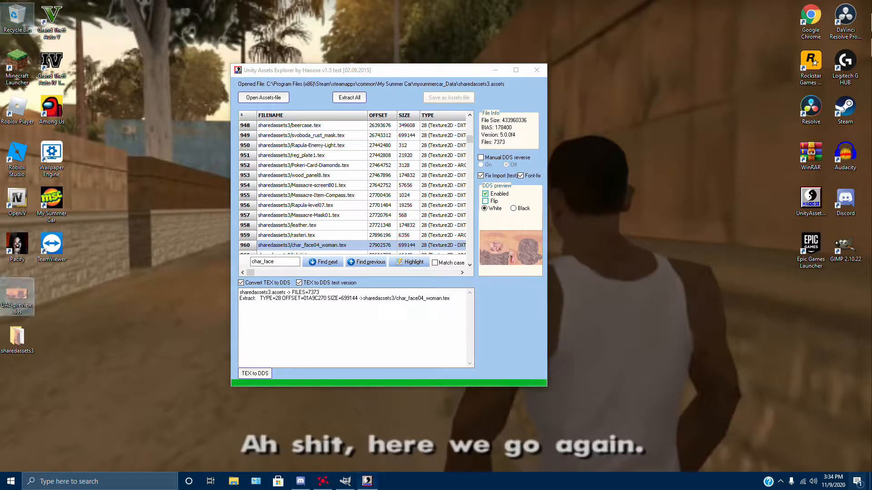
key("Delete")
left_click_drag(17, 339, 17, 293)
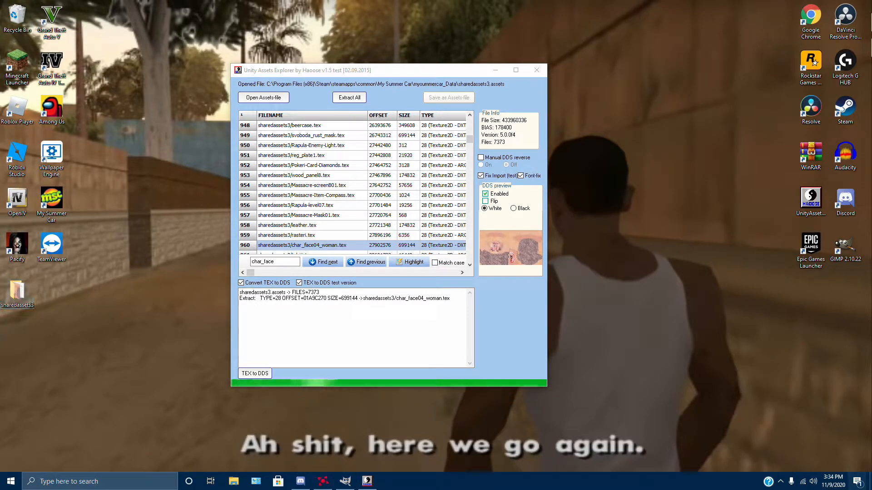
- Minimize Unity Assets Explorer and copy char_face04_woman.tex.dds from the sharedassets3 folder to the desktop
left_click(495, 71)
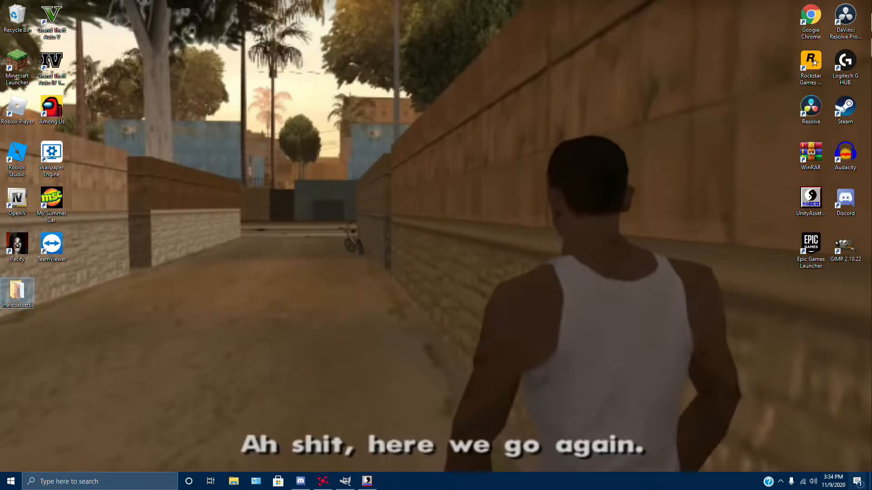
double_click(17, 291)
left_click_drag(248, 40, 488, 129)
left_click(438, 236)
right_click(443, 253)
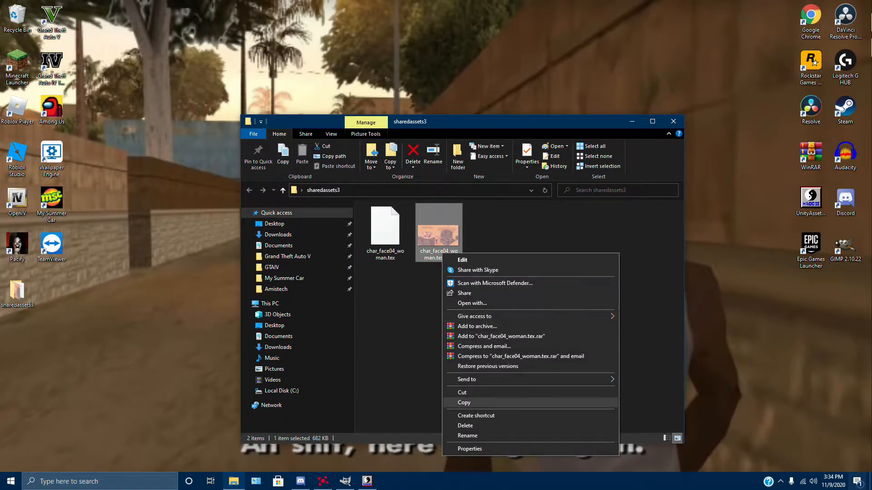
left_click(464, 403)
right_click(226, 40)
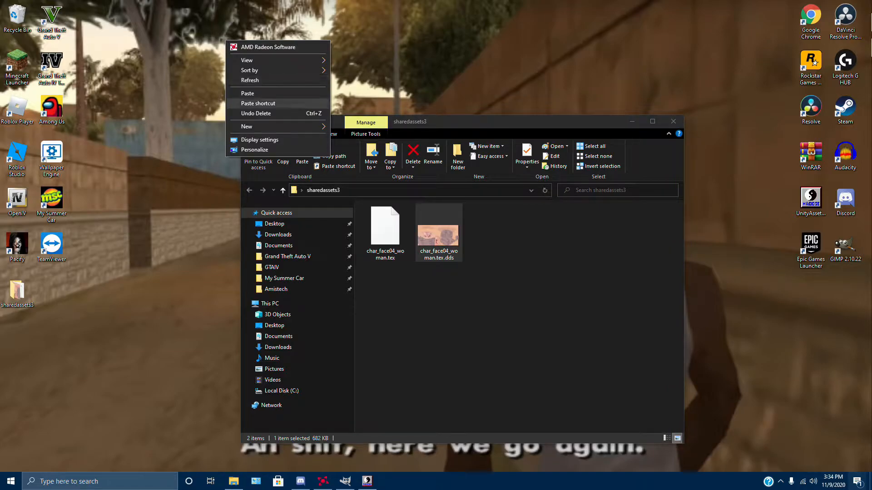
left_click(247, 93)
- Close the sharedassets3 folder window and place the copied DDS file beside the Grand Theft Auto V shortcut
left_click_drag(483, 125, 399, 139)
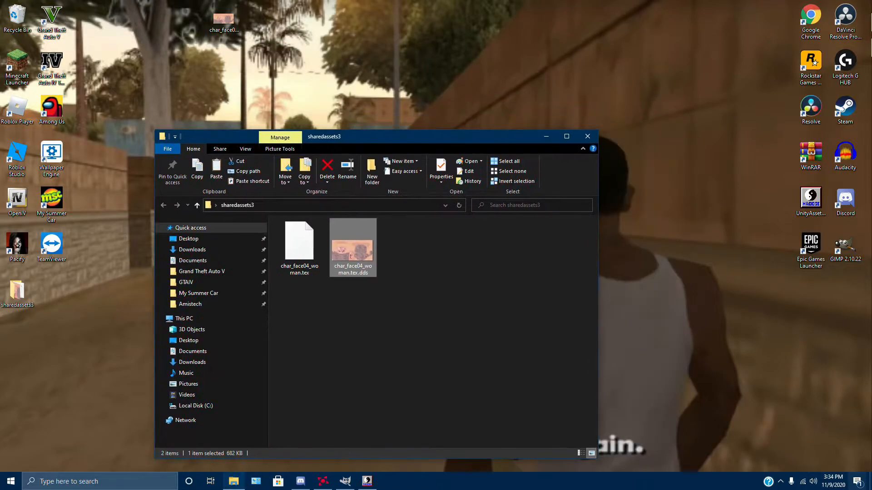
left_click(588, 136)
left_click(223, 24)
left_click_drag(224, 24, 91, 30)
left_click(131, 73)
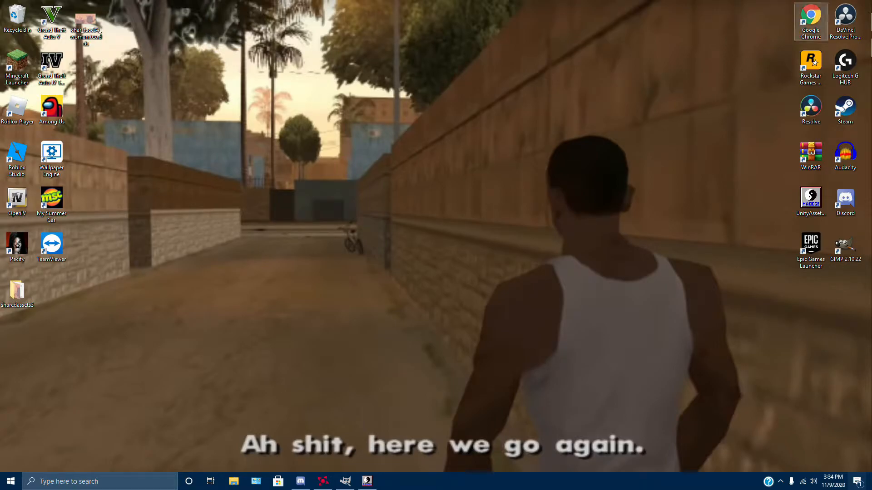
- Switch to Google Chrome, search for "dds to png" and open Convertio's DDS to PNG converter
double_click(811, 20)
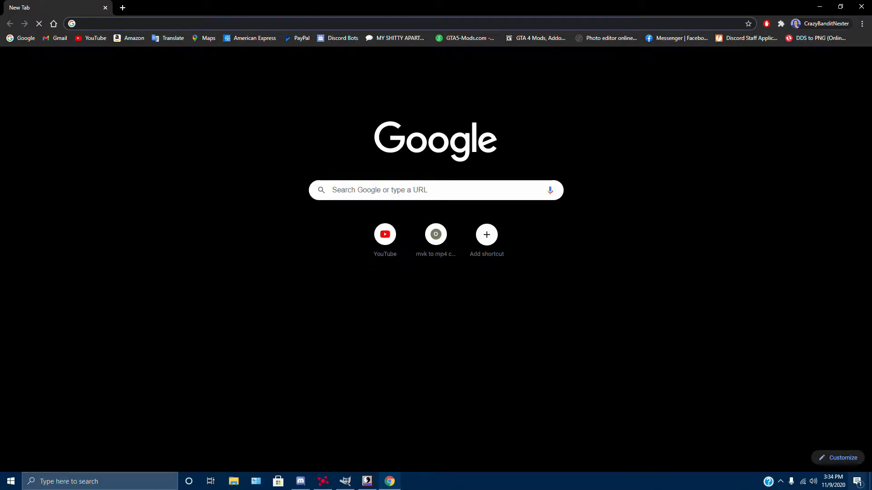
left_click(409, 190)
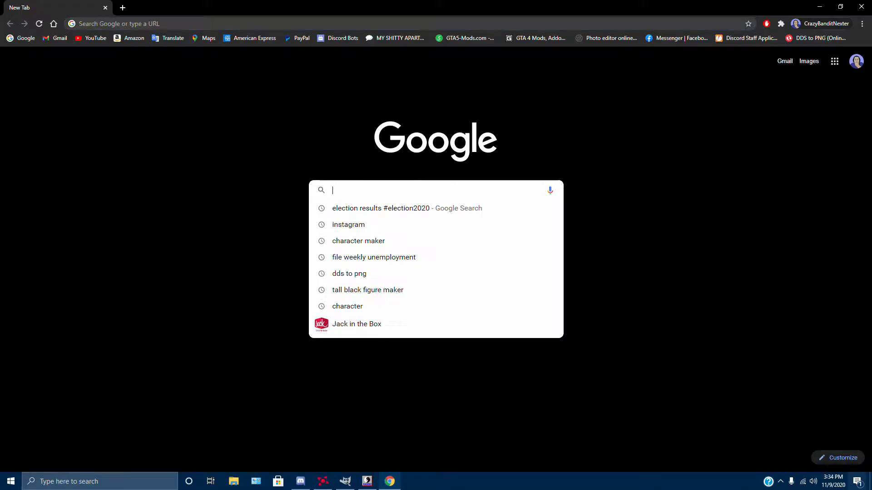
left_click(386, 273)
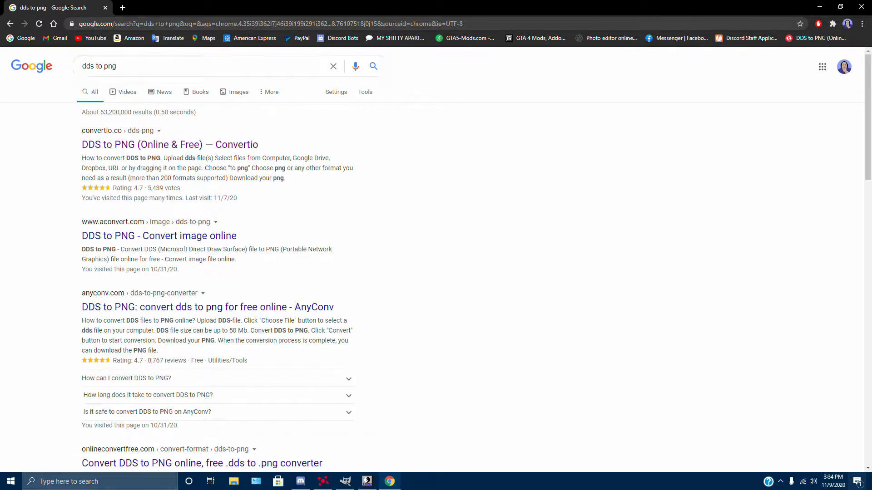
left_click(170, 144)
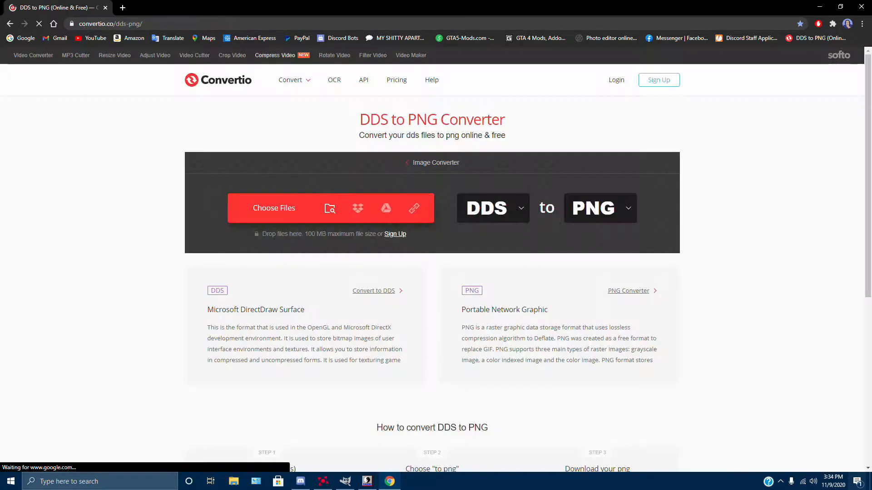
- Shrink the browser window clear of the desktop icons and convert the desktop's char_face04_woman.tex.dds to PNG
left_click(840, 7)
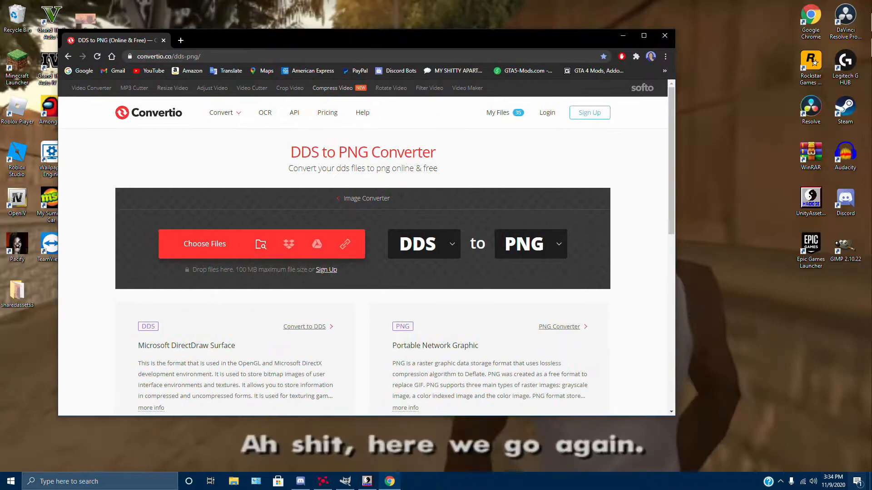
left_click_drag(573, 42, 674, 26)
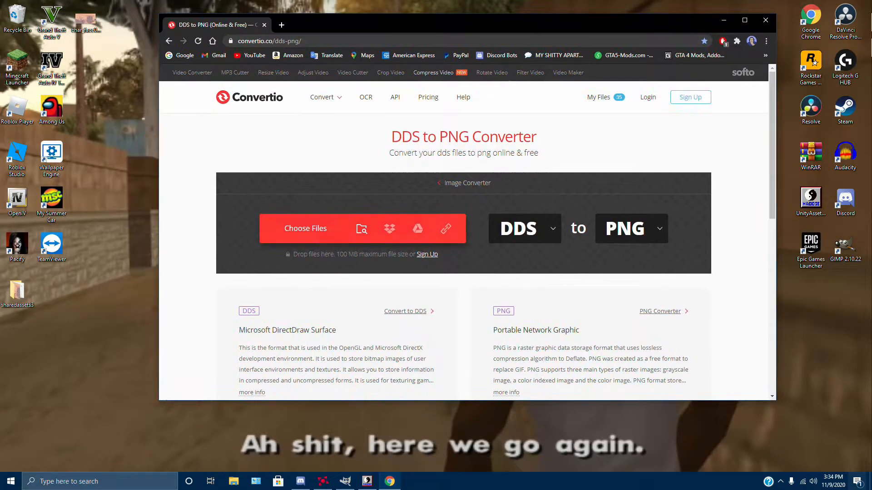
left_click_drag(322, 29, 368, 50)
left_click_drag(85, 18, 436, 249)
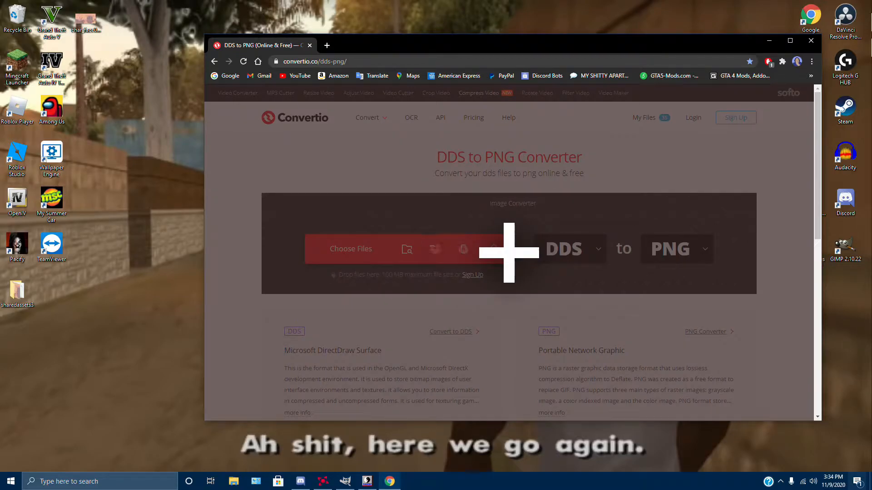
left_click(681, 267)
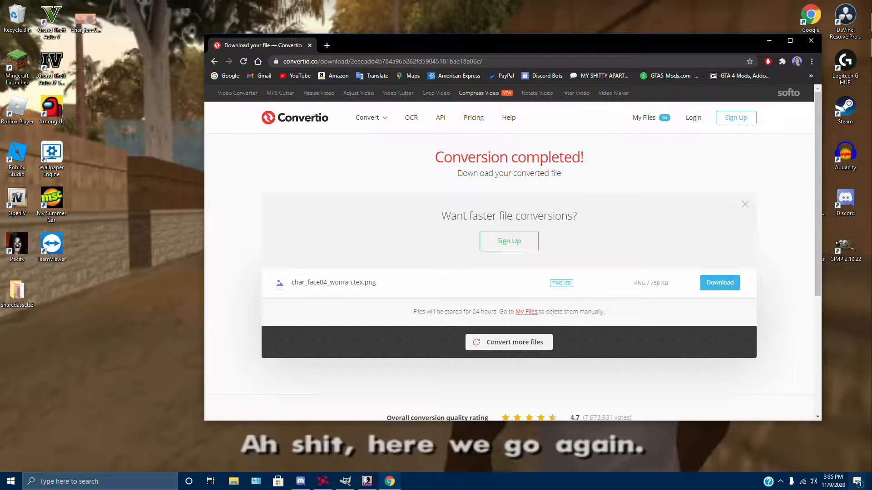
- Download the converted char_face04_woman.tex.png into the Pictures folder
left_click(719, 282)
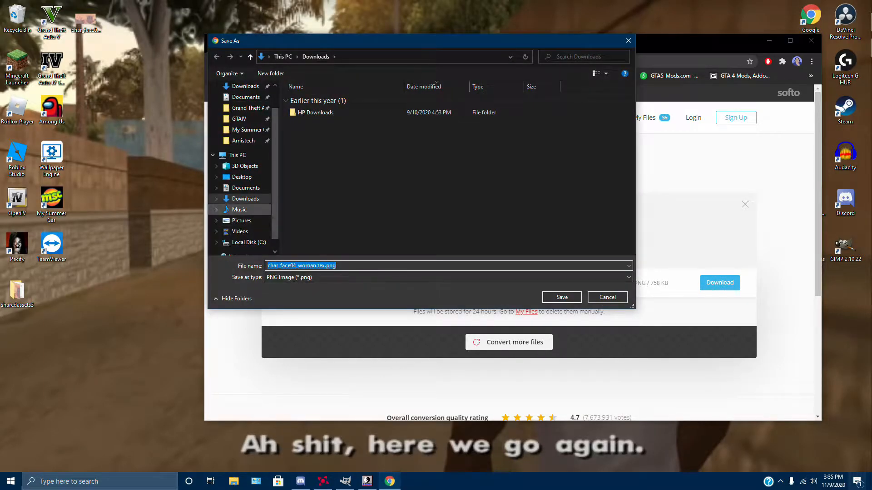
left_click(241, 220)
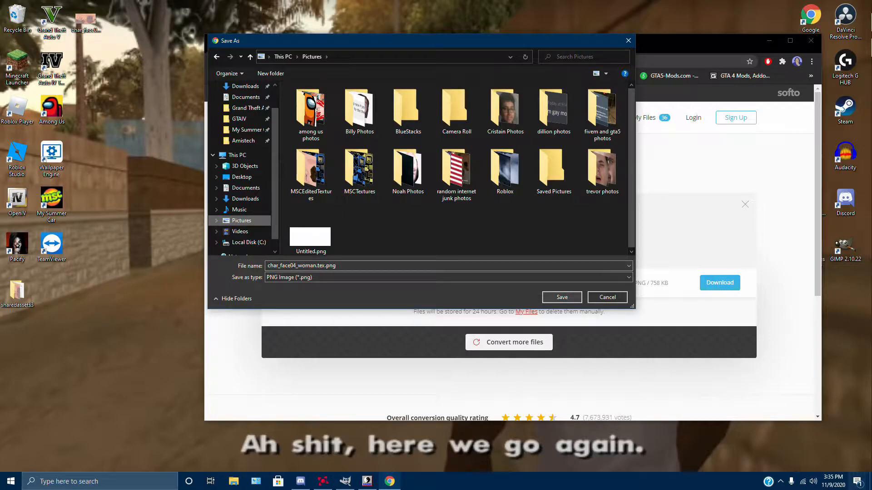
key("Return")
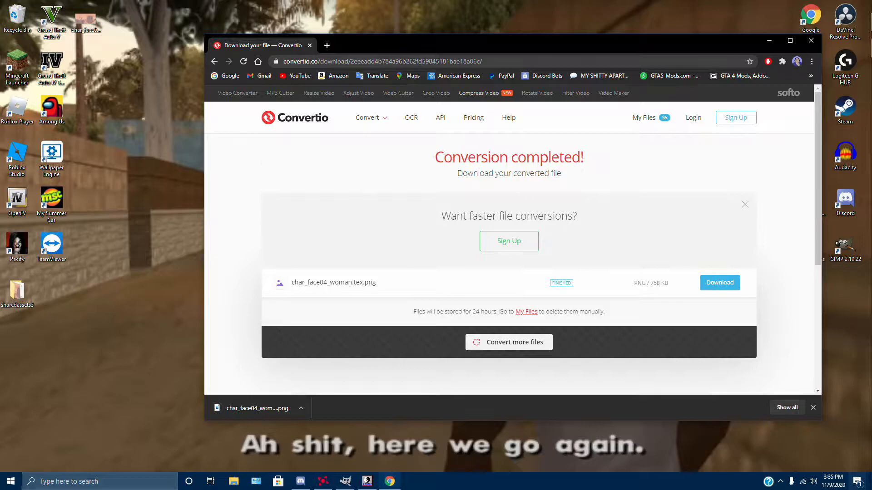
- Search for "pixlr" in a new browser tab and open the Pixlr X editor from the Pixlr site
key("ctrl+t")
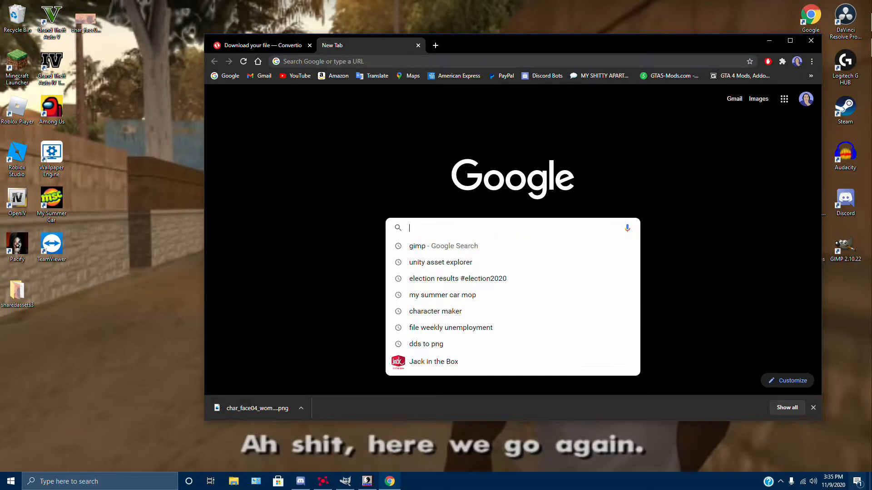
type("pixlr")
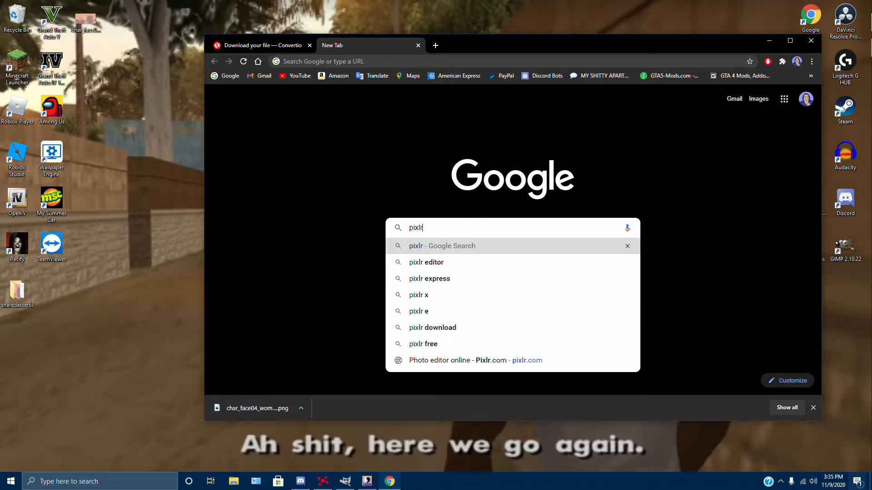
key("Return")
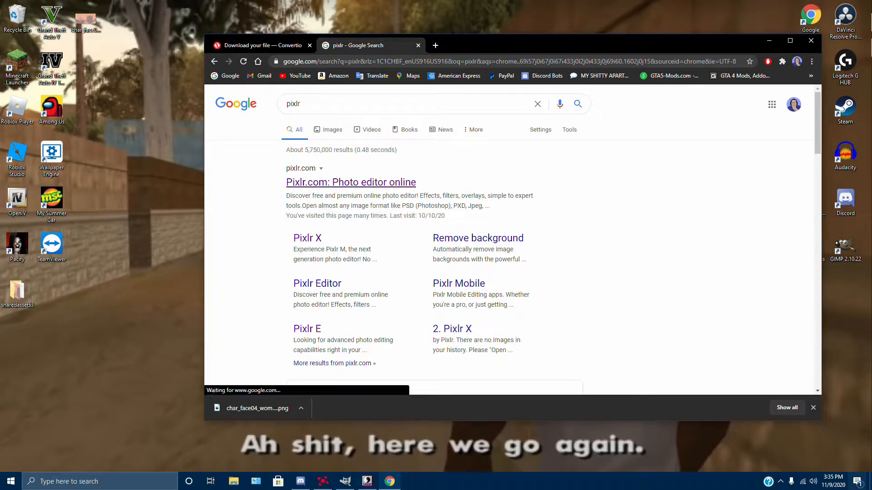
scroll(509, 240, "down", 4)
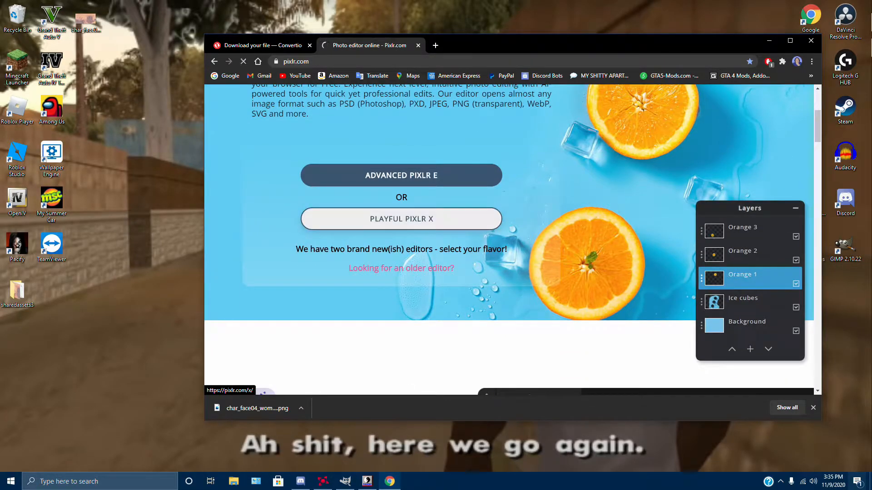
left_click(401, 219)
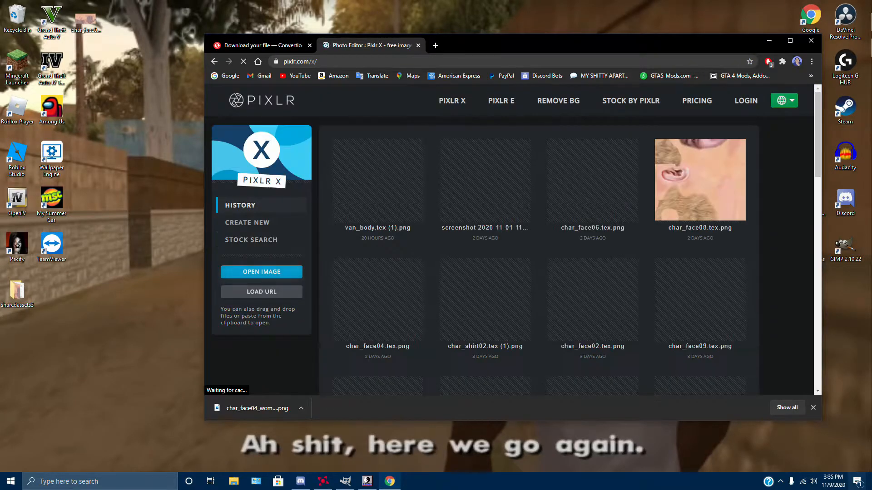
- Load the downloaded char_face04_woman.tex.png into Pixlr X, maximize the window and rotate the image 180 degrees
left_click_drag(257, 408, 454, 254)
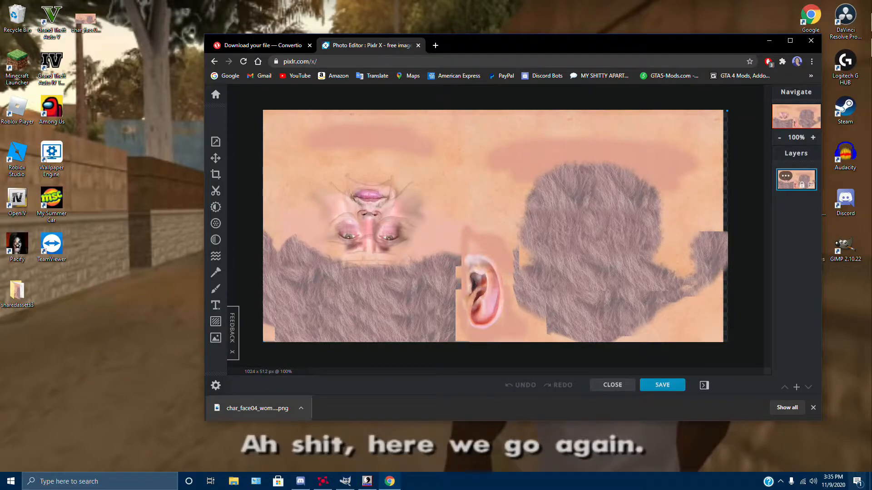
left_click(790, 40)
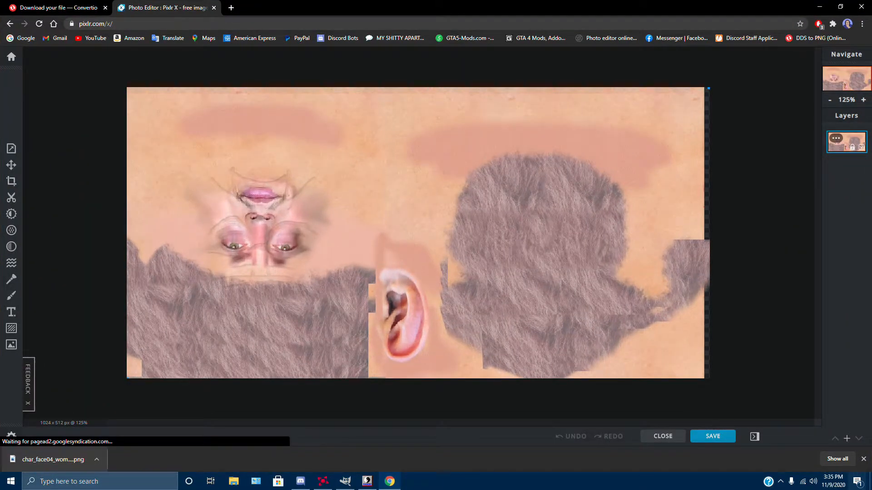
left_click(12, 149)
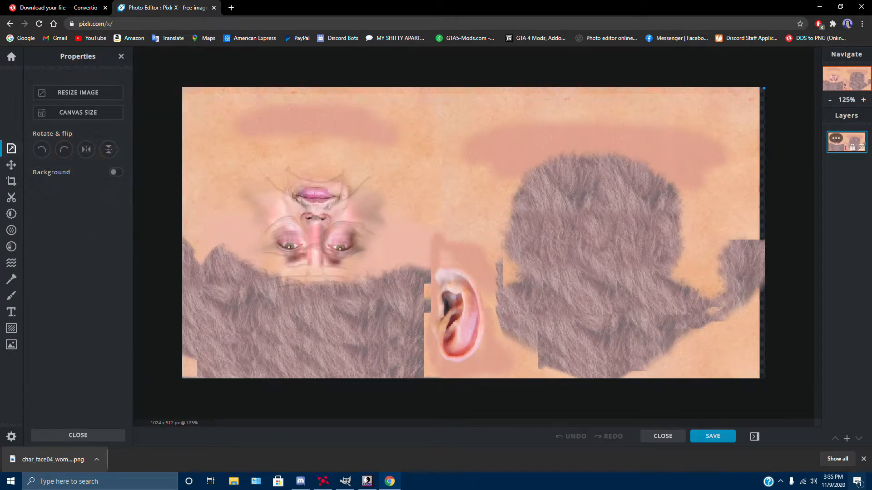
double_click(64, 150)
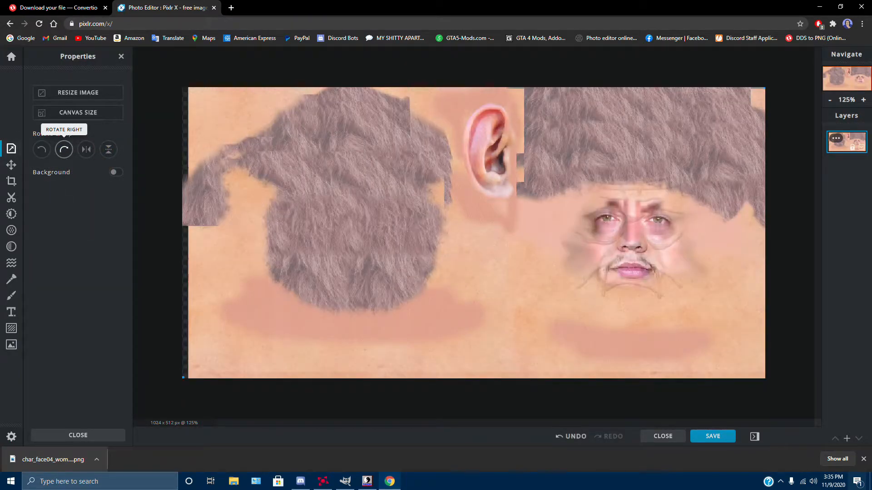
scroll(473, 233, "up", 1)
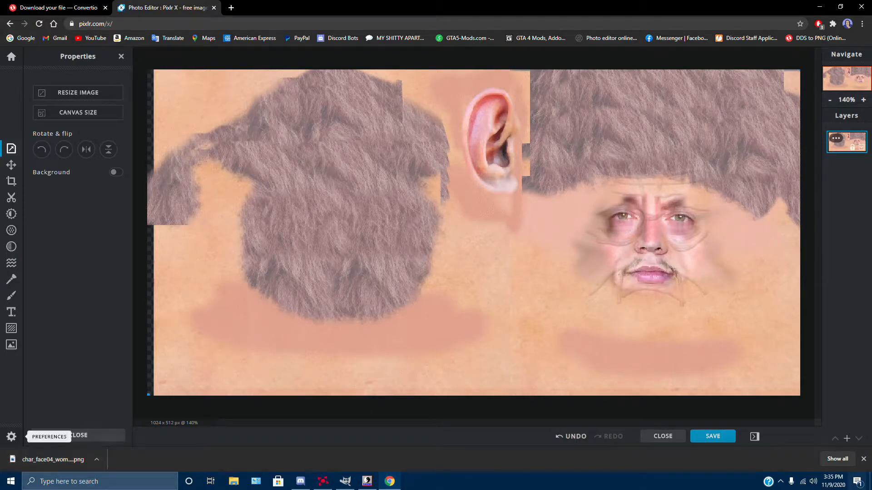
- Add the face photo 704497002687496233.png from its Pictures subfolder as a layer in the current image
left_click(11, 344)
left_click(78, 112)
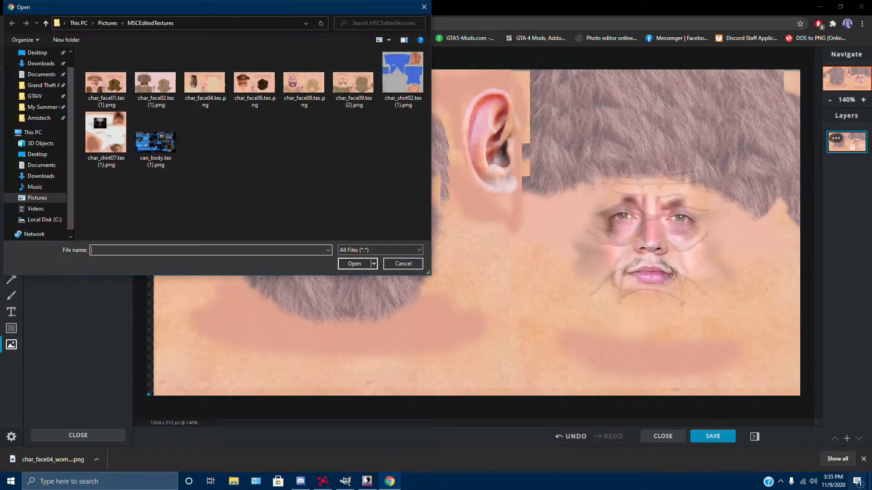
left_click(37, 197)
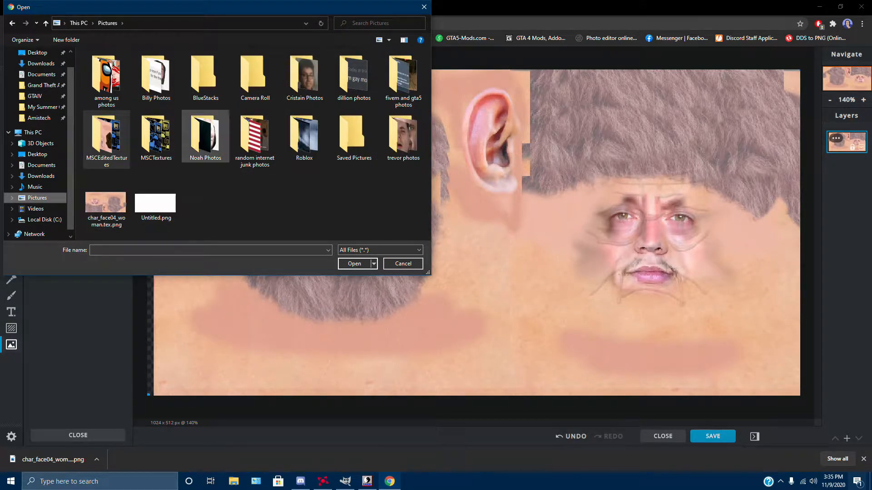
double_click(205, 136)
scroll(254, 141, "down", 5)
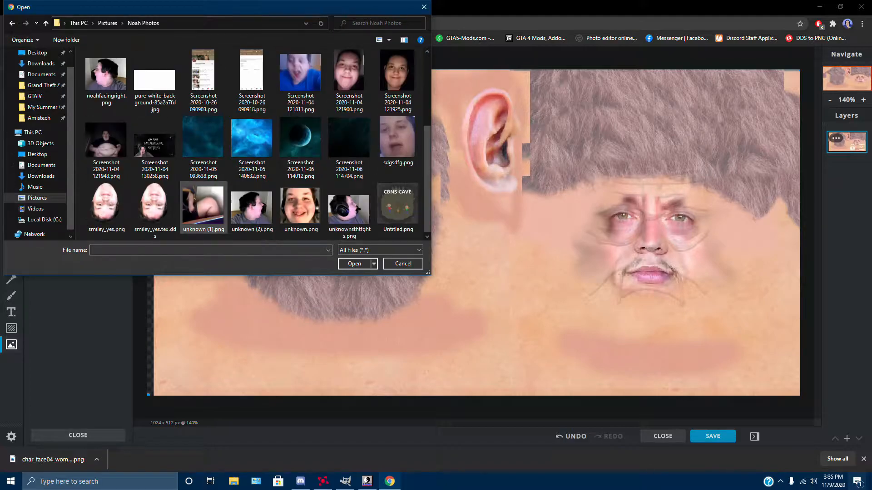
scroll(252, 141, "up", 3)
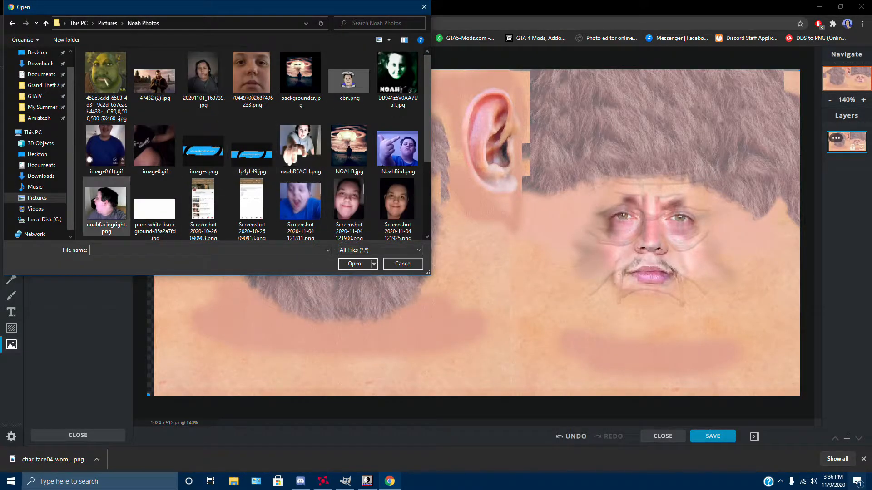
left_click_drag(252, 77, 496, 286)
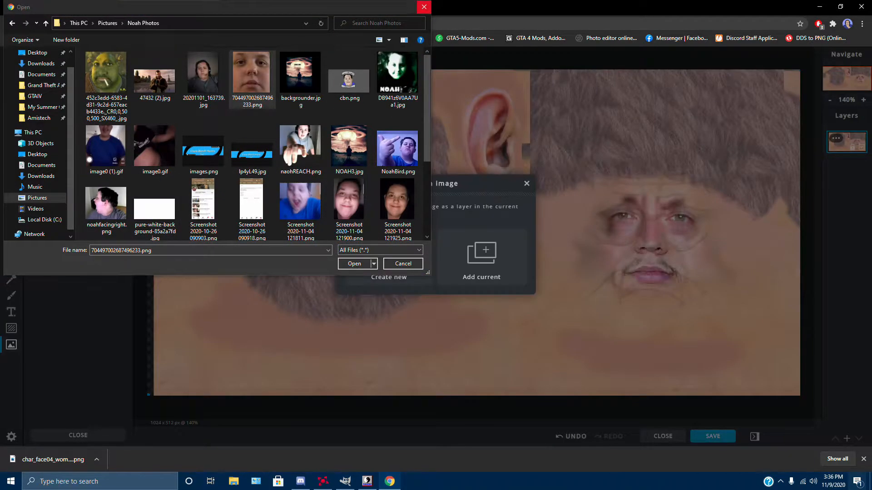
left_click(424, 7)
left_click(481, 258)
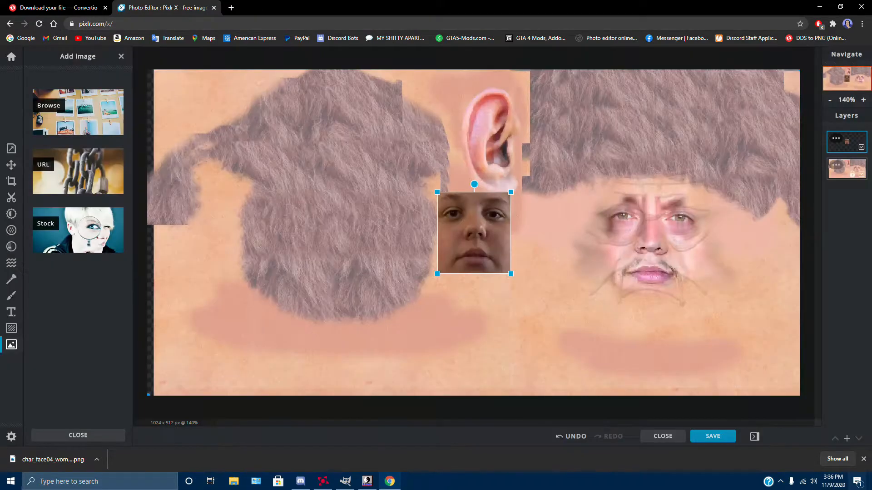
- Move the face photo over the texture's face, enlarge it, and lower its opacity to align the features
left_click_drag(474, 232, 655, 249)
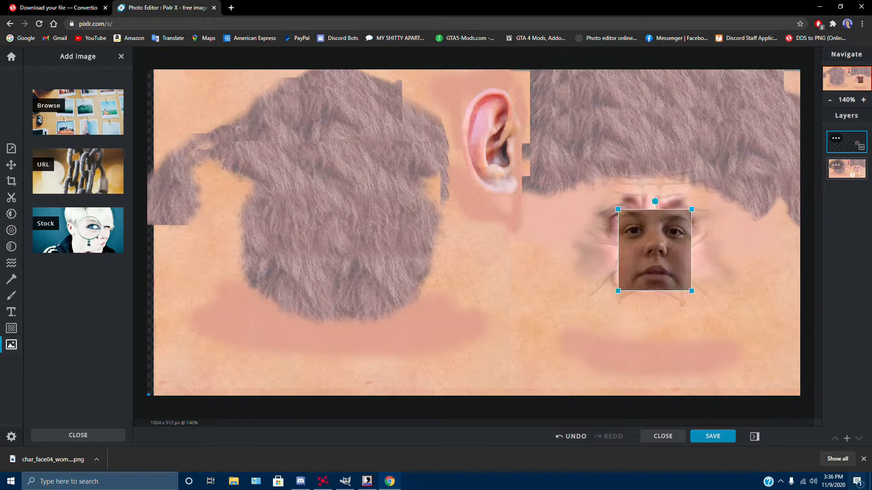
mouse_move(618, 209)
left_mouse_down()
mouse_move(597, 187)
mouse_move(608, 198)
left_mouse_up()
left_click(836, 138)
left_click_drag(816, 211, 783, 211)
left_click_drag(652, 246, 652, 240)
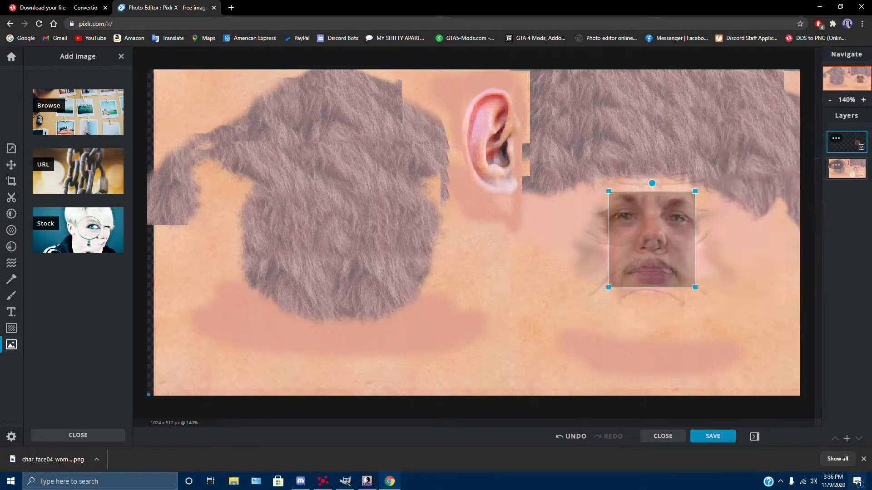
- Enlarge the face photo slightly more, center it over the texture's face and restore its full opacity
left_click_drag(609, 191, 599, 181)
left_click_drag(646, 235, 652, 242)
left_click(835, 138)
left_click_drag(782, 210, 822, 211)
left_click(819, 134)
- Set up the Cutout brush in Remove mode with a size of 46 px and a softness of 100%
left_click(846, 169)
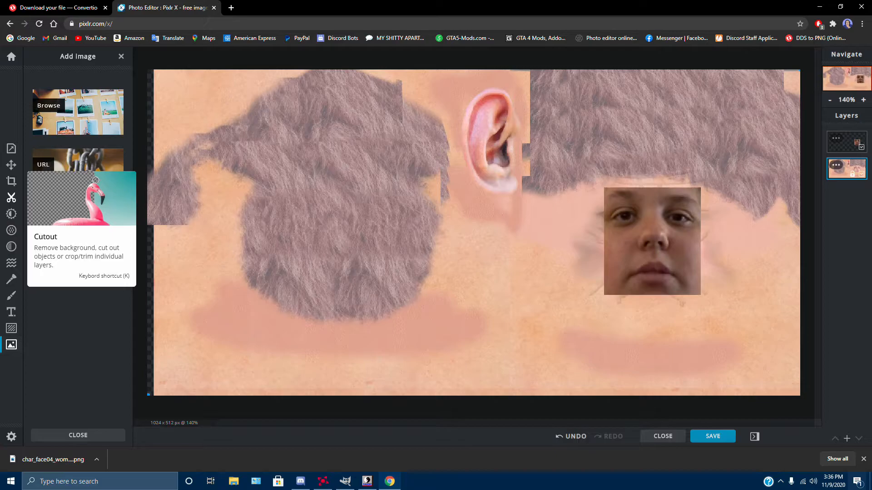
left_click(11, 198)
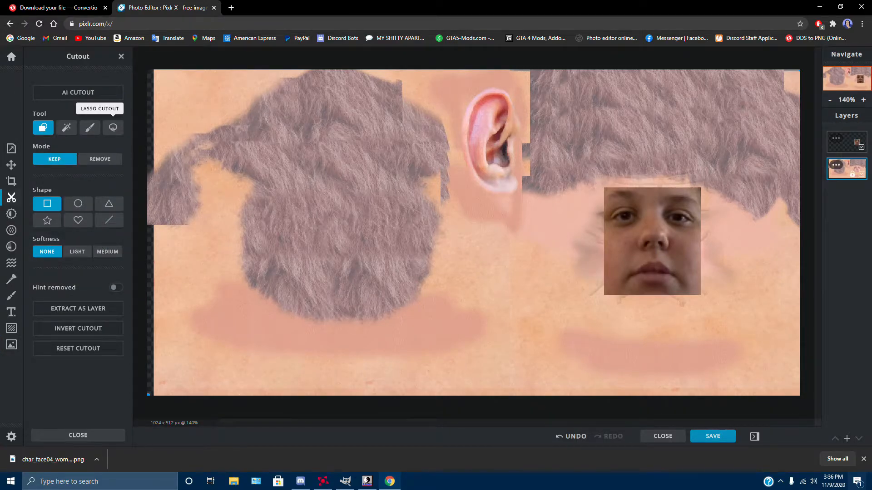
left_click(113, 128)
left_click(100, 159)
left_click(89, 128)
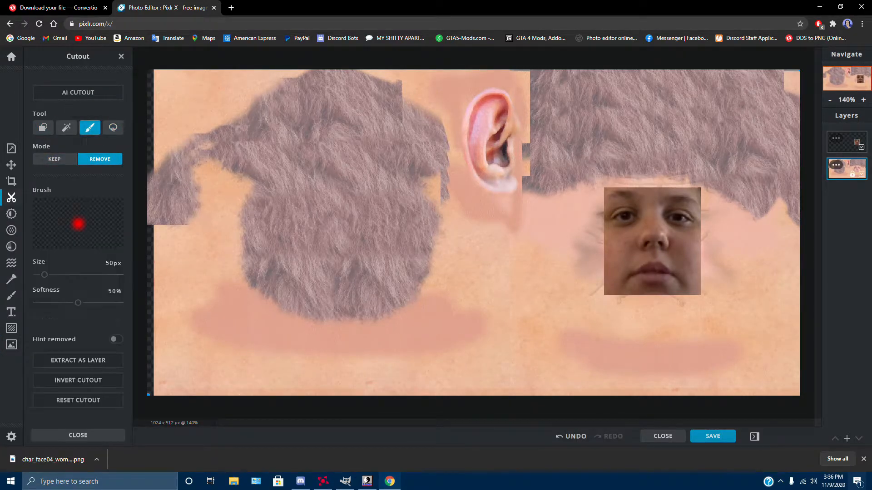
left_click_drag(78, 303, 121, 303)
left_click_drag(45, 275, 44, 275)
scroll(651, 174, "up", 4)
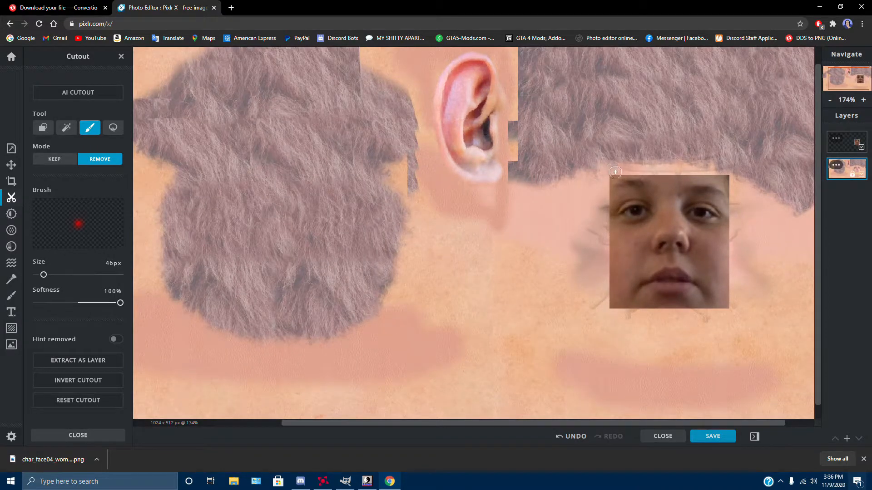
- Undo the trial cutout stroke made on the base texture layer and select the face photo layer instead
left_click_drag(614, 171, 608, 282)
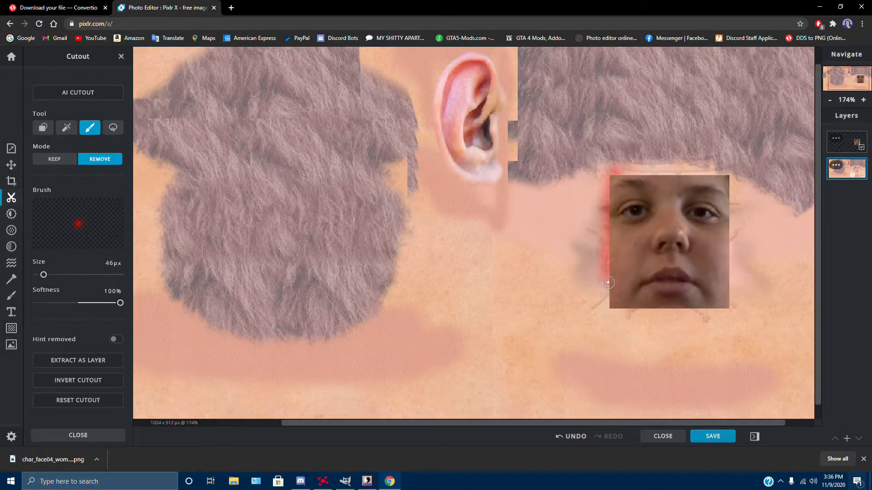
key("ctrl+z")
left_click(846, 142)
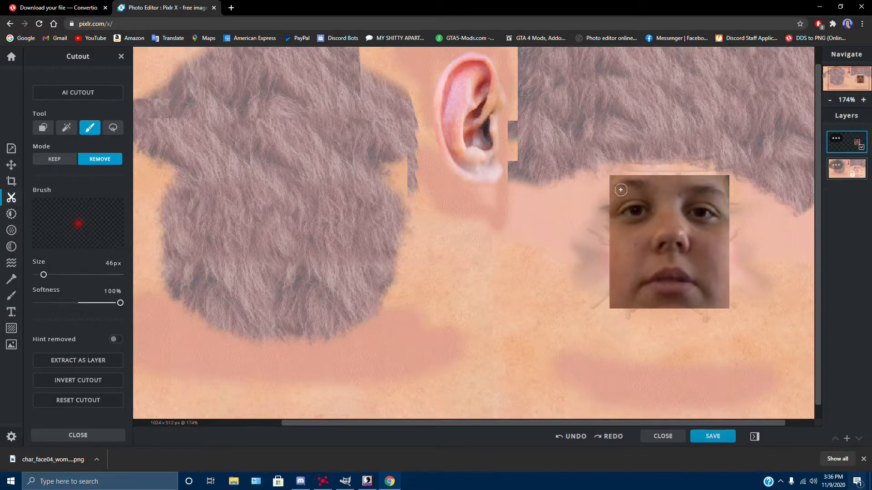
- Brush away the outer edges of the face photo on all four sides so they blend softly into the skin
left_click_drag(613, 172, 609, 319)
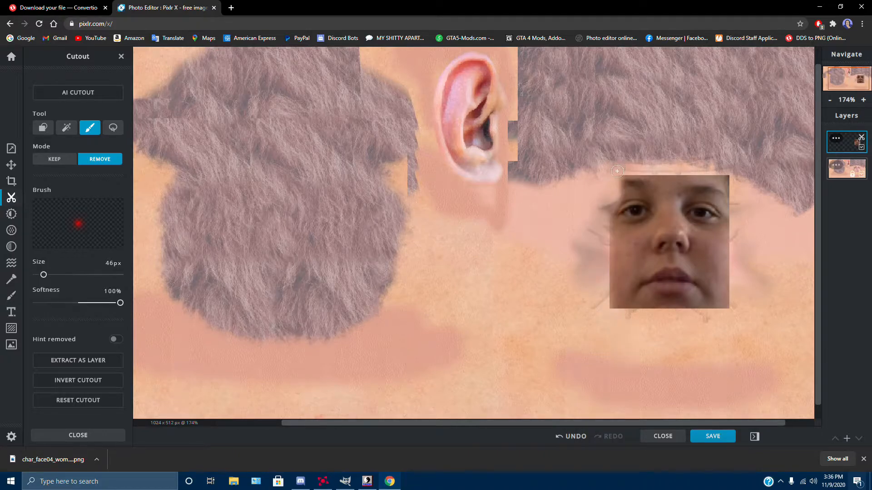
mouse_move(618, 174)
left_mouse_down()
mouse_move(726, 176)
mouse_move(618, 174)
mouse_move(726, 180)
mouse_move(729, 225)
mouse_move(736, 210)
mouse_move(726, 240)
mouse_move(728, 309)
mouse_move(611, 308)
mouse_move(687, 314)
left_mouse_up()
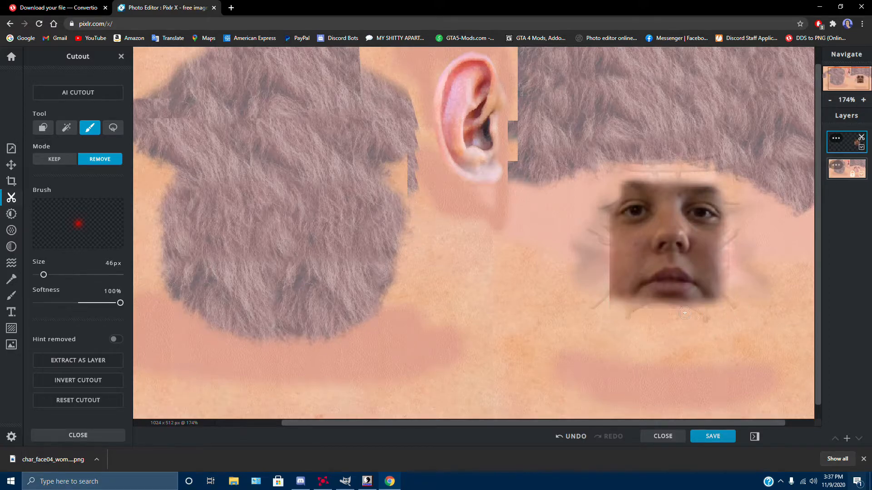
left_click(606, 282)
left_click(606, 276)
left_click(606, 270)
left_click(605, 263)
left_click(605, 258)
left_click(605, 251)
left_click(606, 244)
left_click(607, 225)
left_click(608, 223)
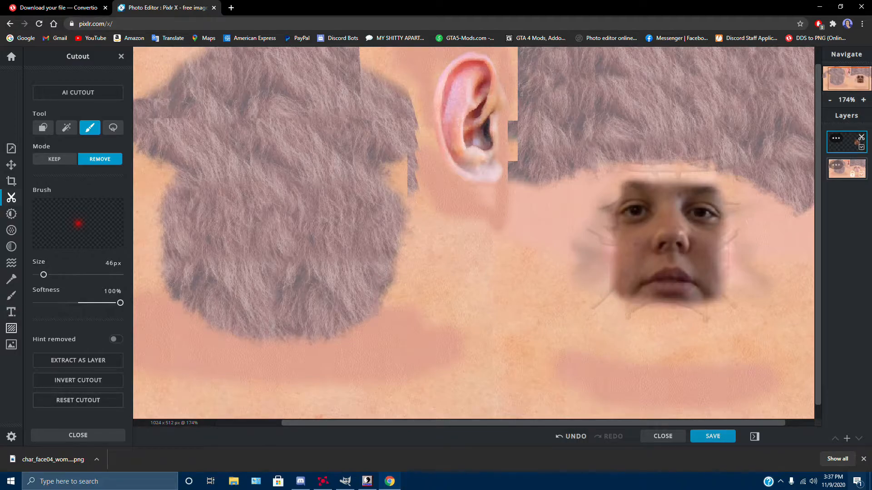
left_click(11, 344)
left_click_drag(669, 242, 668, 251)
left_click_drag(608, 184, 589, 163)
left_click_drag(660, 242, 670, 250)
left_click_drag(599, 171, 610, 184)
left_click_drag(670, 250, 670, 238)
left_click(847, 169)
scroll(670, 239, "down", 1)
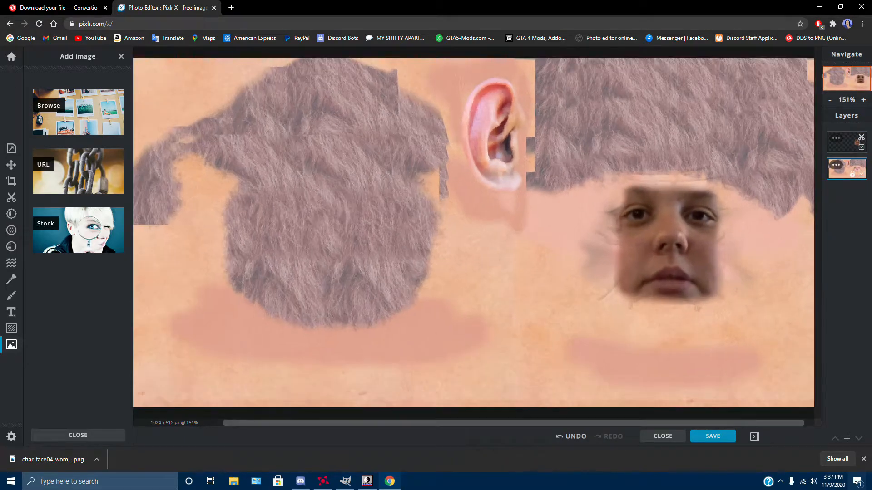
left_click(12, 214)
left_click(12, 230)
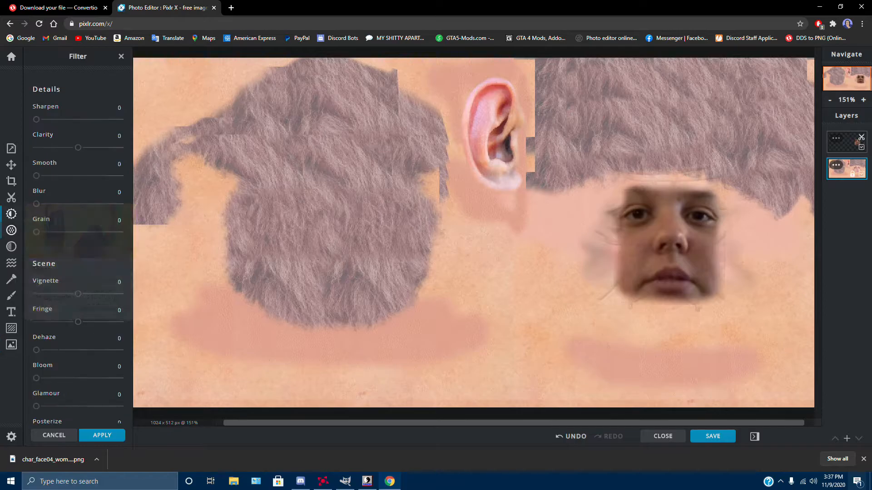
left_click(11, 246)
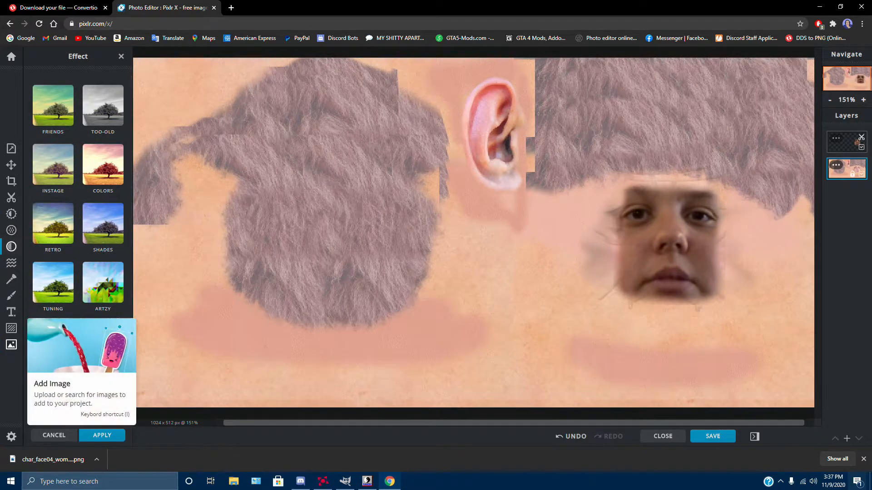
- Merge the face photo layer down into the base texture and rotate the image 180 degrees
left_click(12, 148)
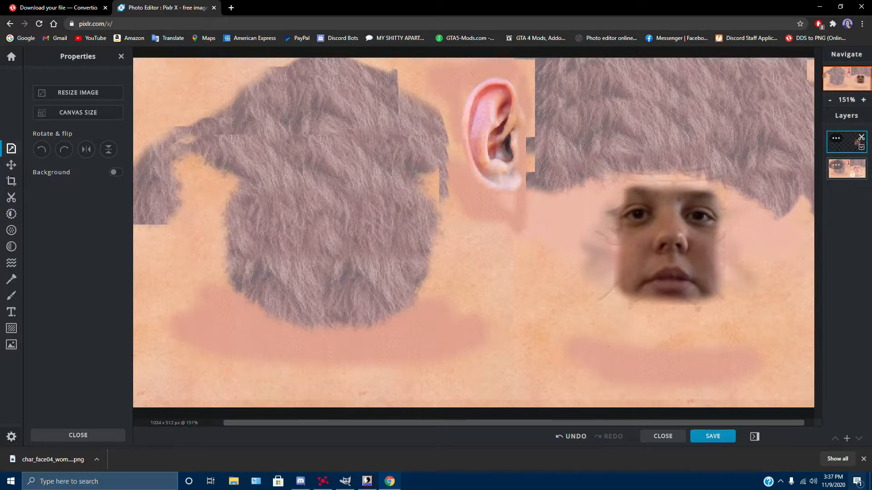
left_click(836, 138)
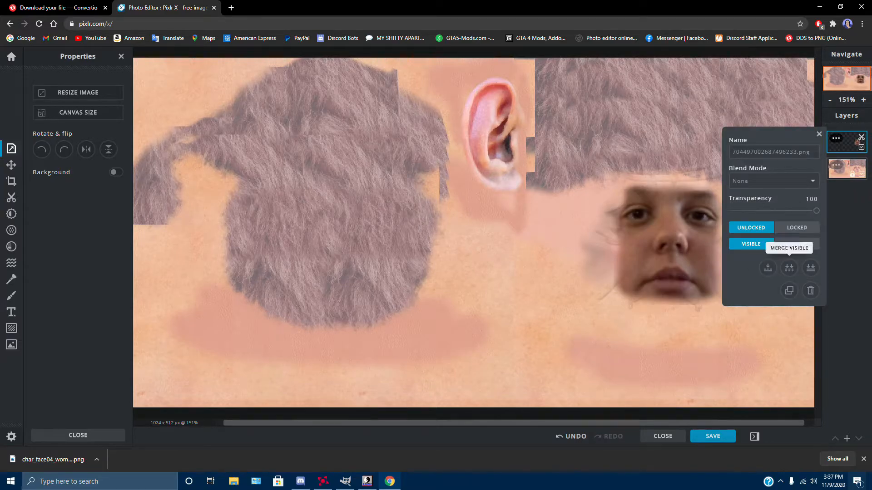
left_click(768, 267)
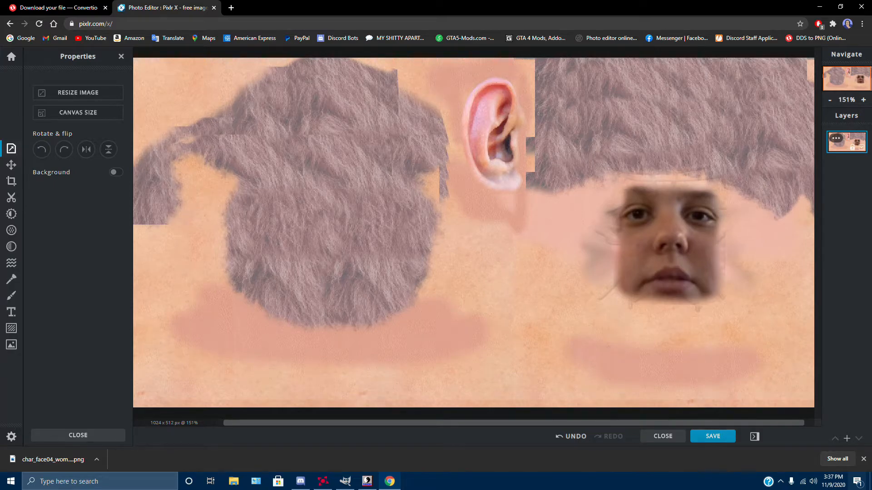
left_click(41, 150)
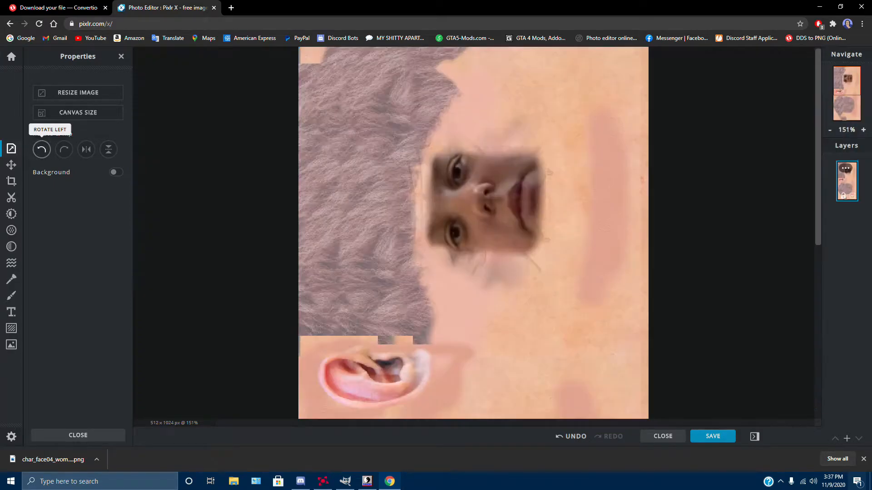
left_click(41, 149)
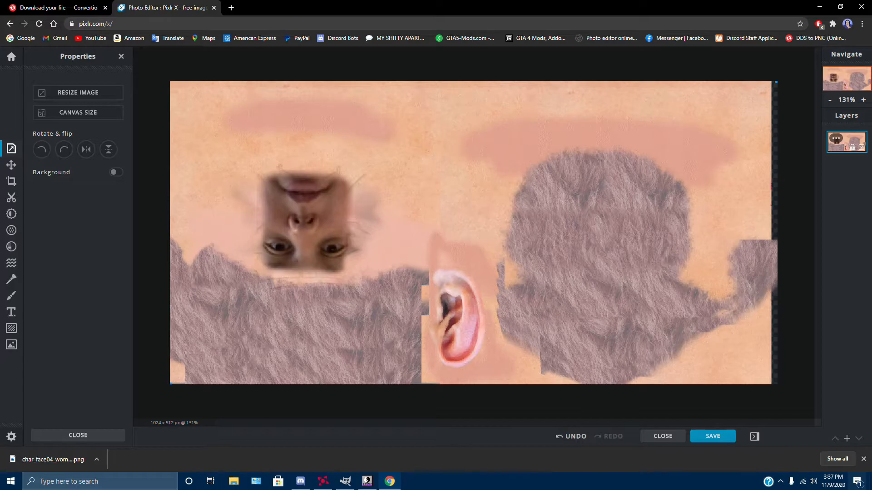
- Save the edited texture as a 1024 x 512 PNG named char_face04_woman.tex (1).png in the Pictures folder
left_click(712, 436)
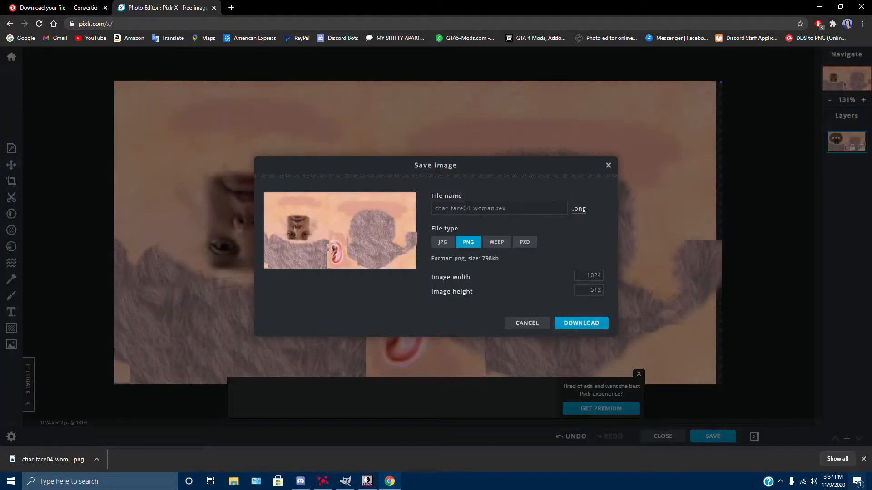
left_click(581, 322)
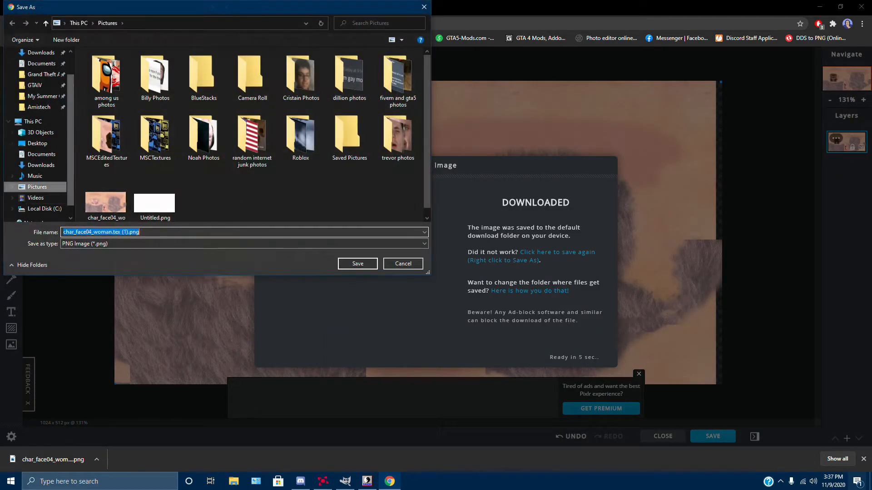
key("Return")
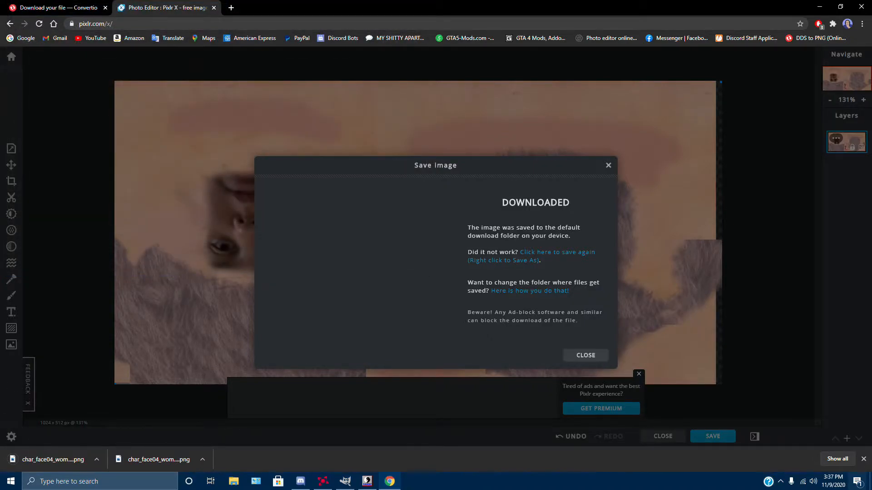
- Switch to GIMP and open char_face04_woman.tex (1).png there
left_click_drag(357, 6, 871, 63)
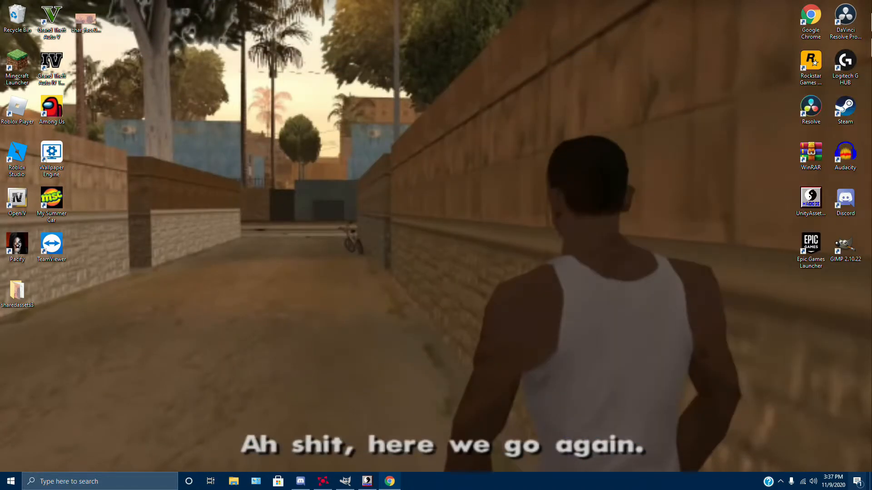
left_click(345, 482)
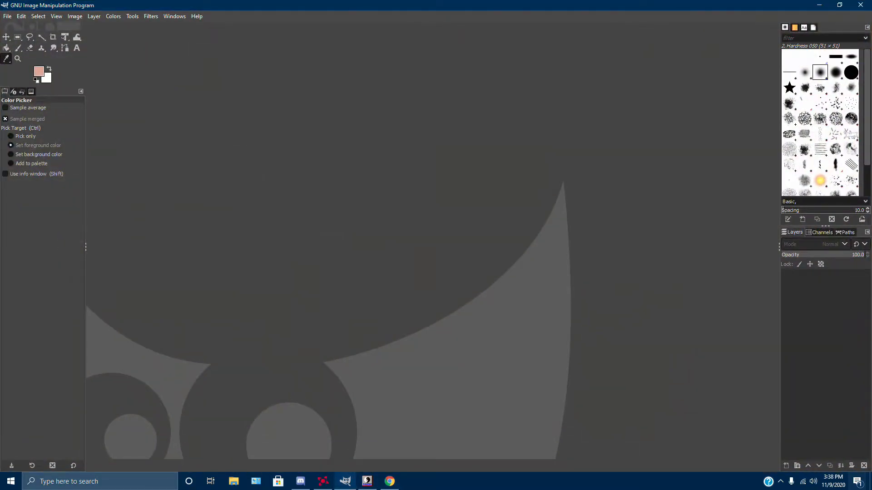
key("alt+Tab")
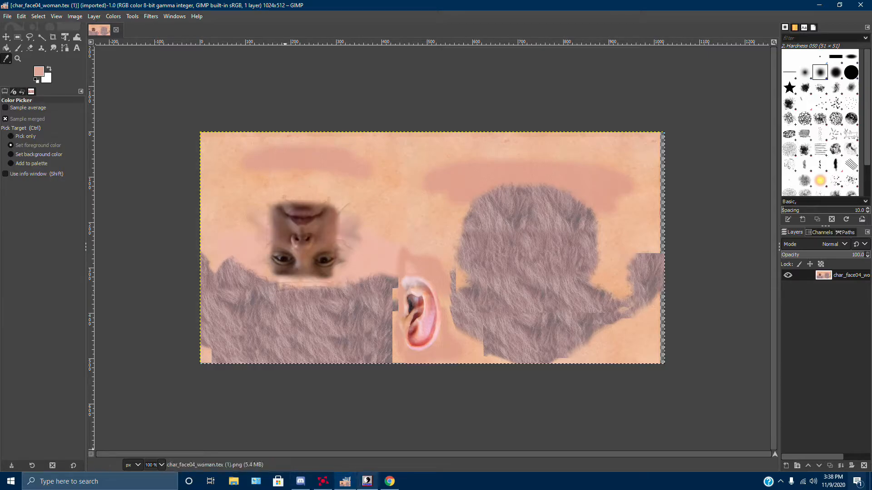
- Check the texture type listed for char_face04_woman.tex in Unity Assets Explorer and return to GIMP
left_click(367, 481)
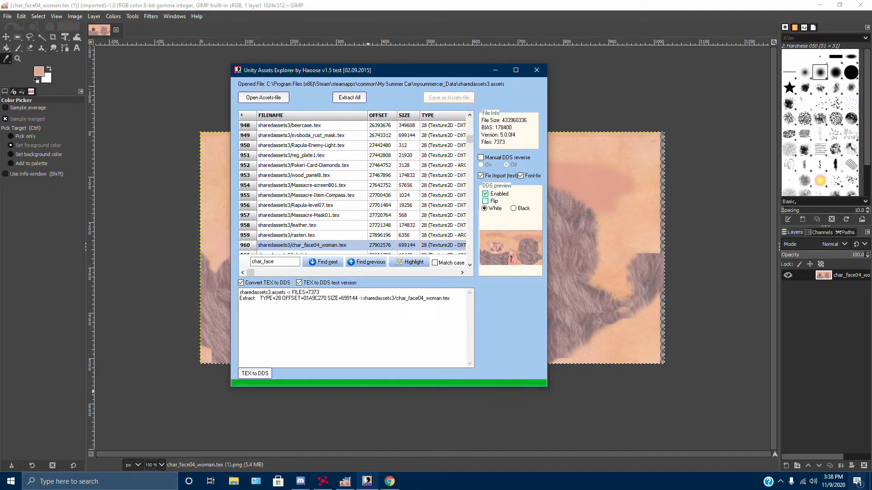
left_click(516, 70)
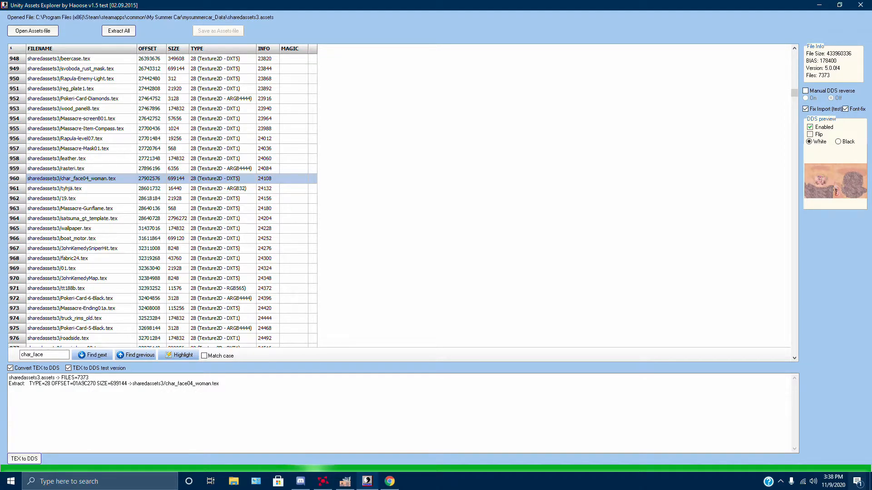
left_click(819, 5)
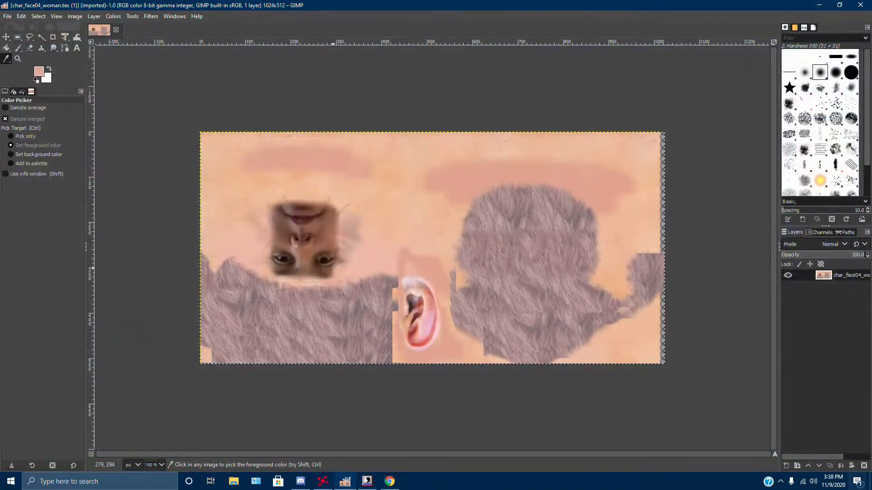
- Start exporting the texture as a DDS image named char_face04_woman.tex.dds in the Saved Pictures folder
left_click(7, 16)
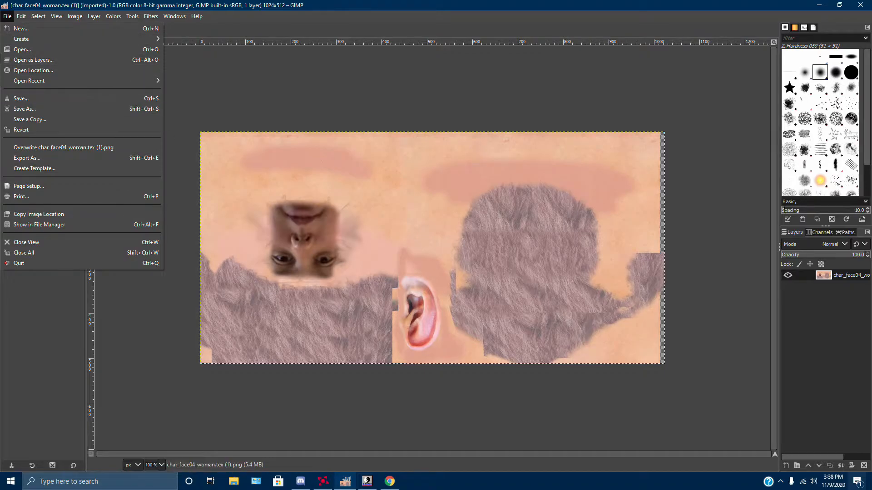
left_click(28, 157)
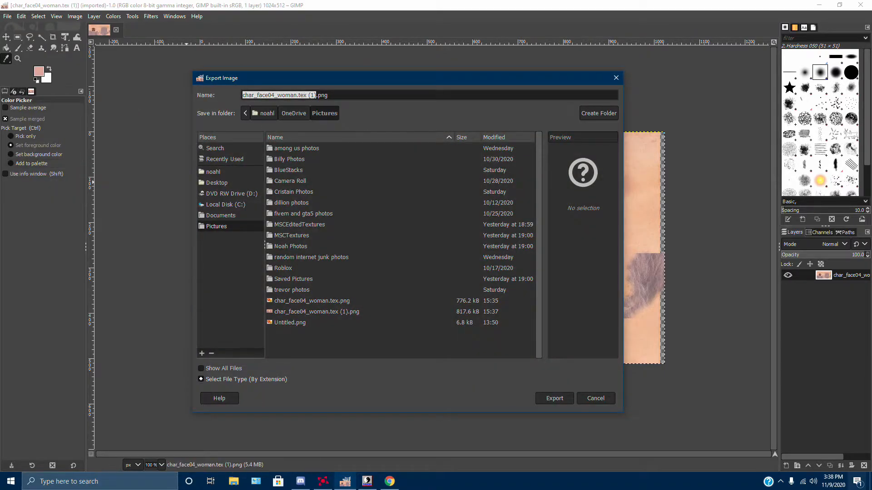
key("Return")
double_click(293, 280)
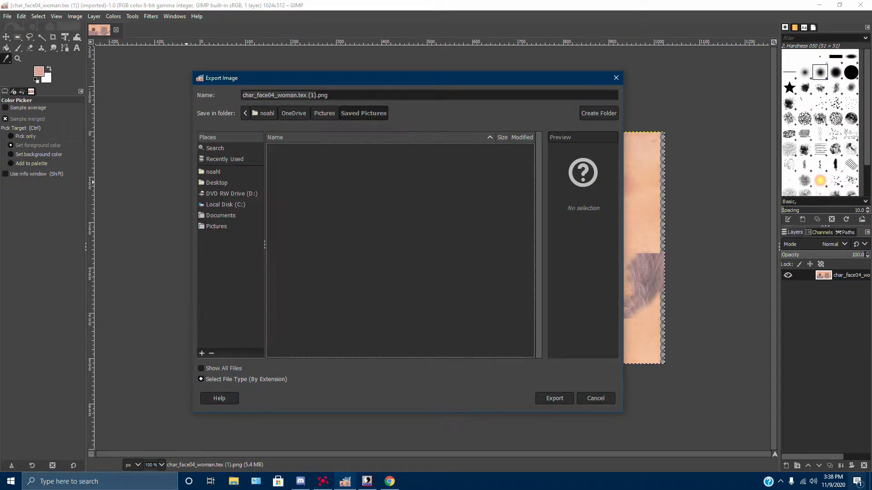
left_click(327, 95)
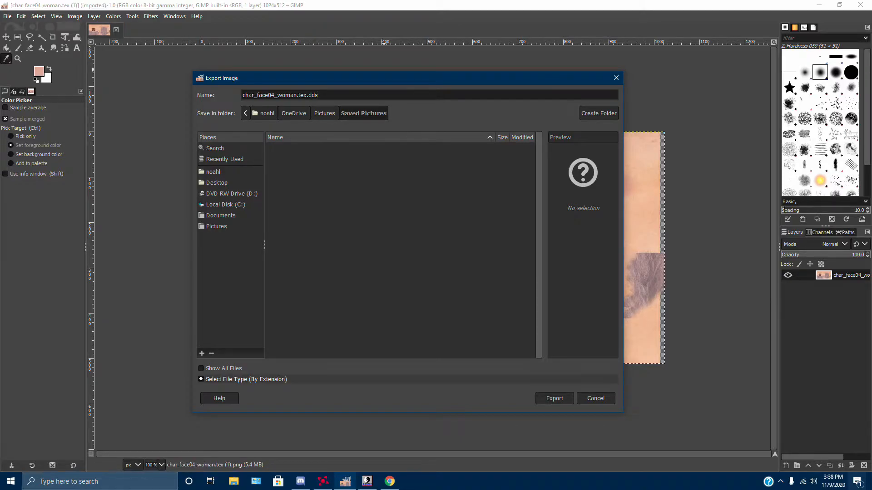
left_click(245, 379)
left_click(214, 372)
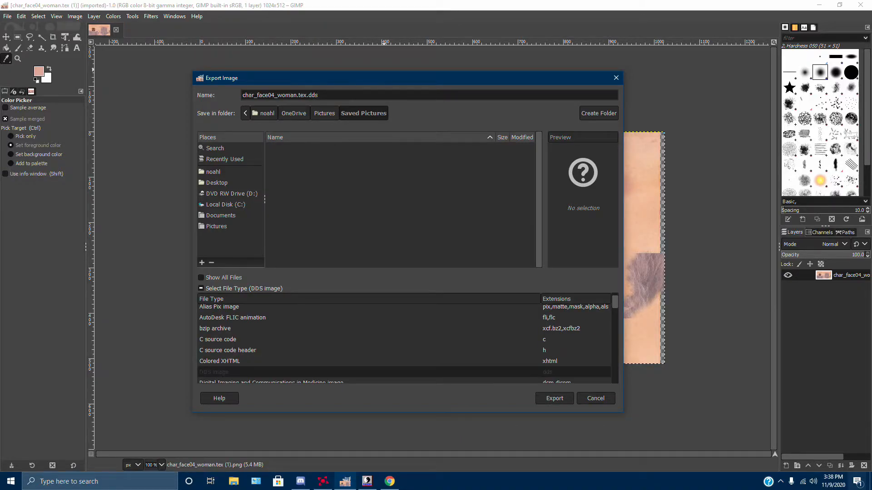
left_click(554, 399)
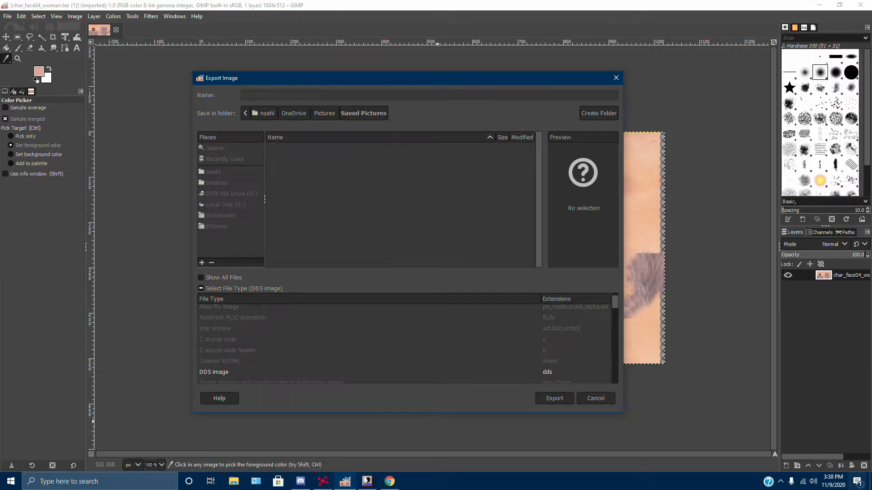
- Export the DDS with BC3 / DXT5 compression and generated mipmaps, and close the image
left_click_drag(135, 32, 339, 76)
left_click(328, 151)
left_click(308, 163)
left_click(329, 92)
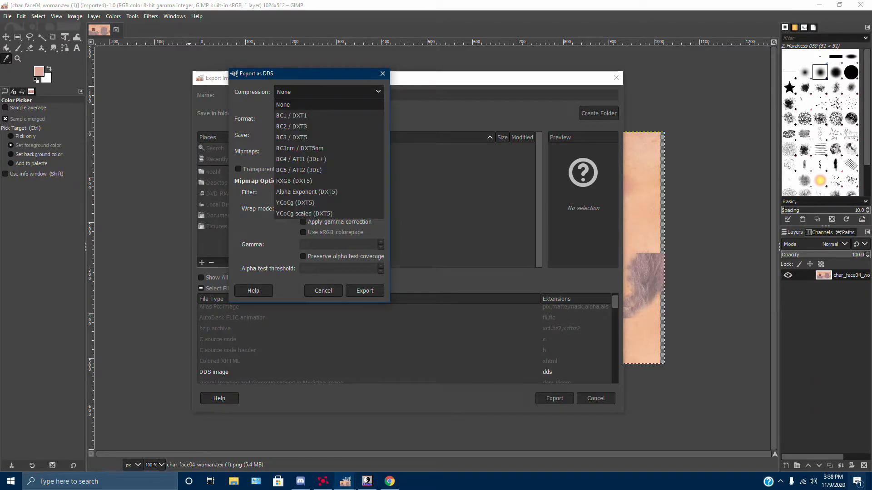
left_click(291, 137)
left_click(366, 481)
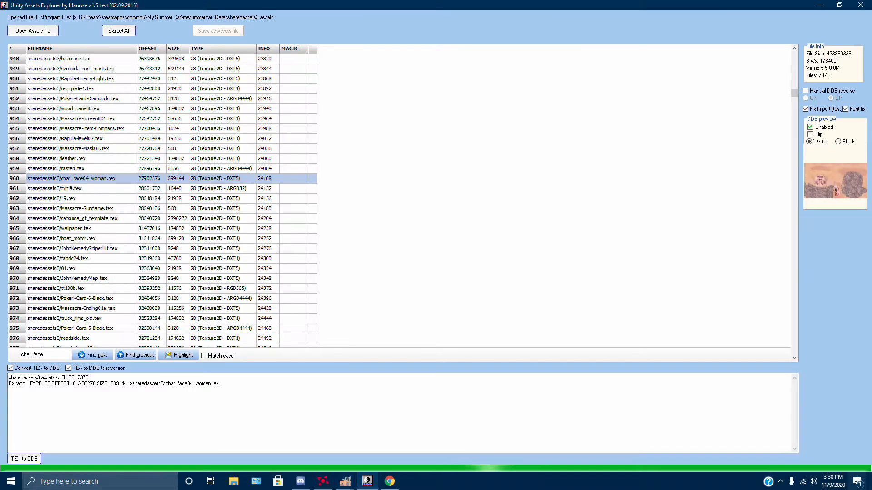
left_click(367, 482)
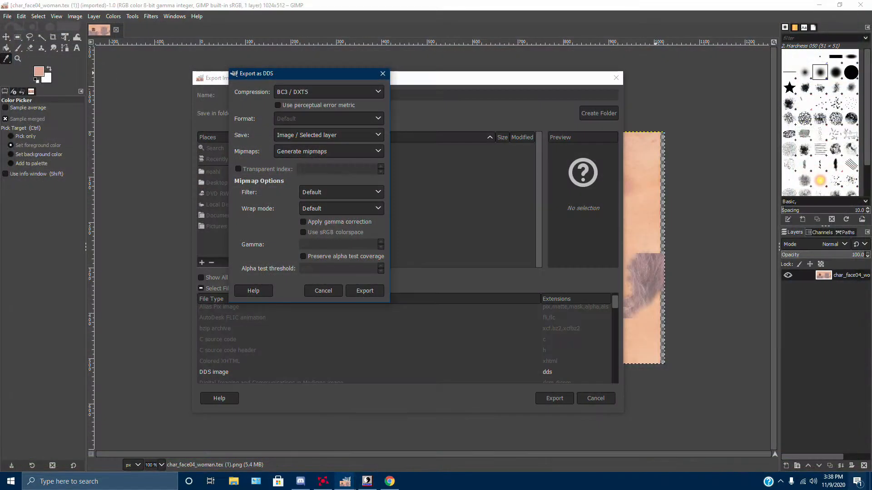
key("Return")
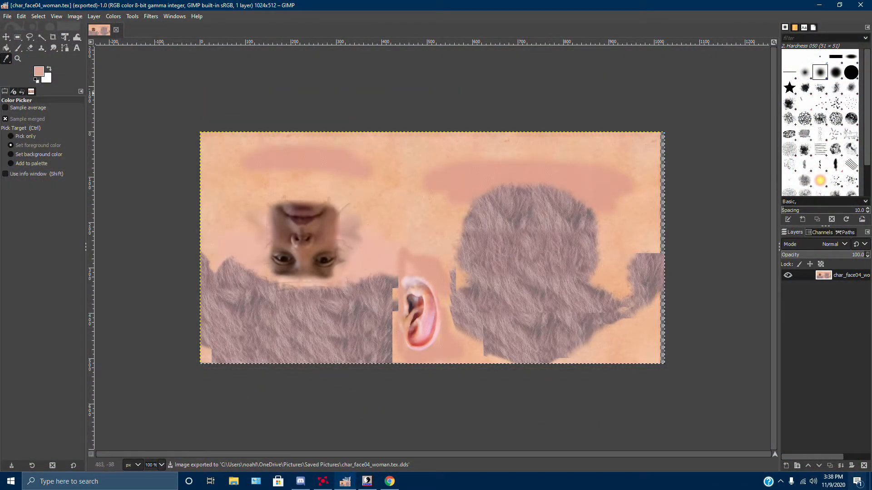
key("ctrl+w")
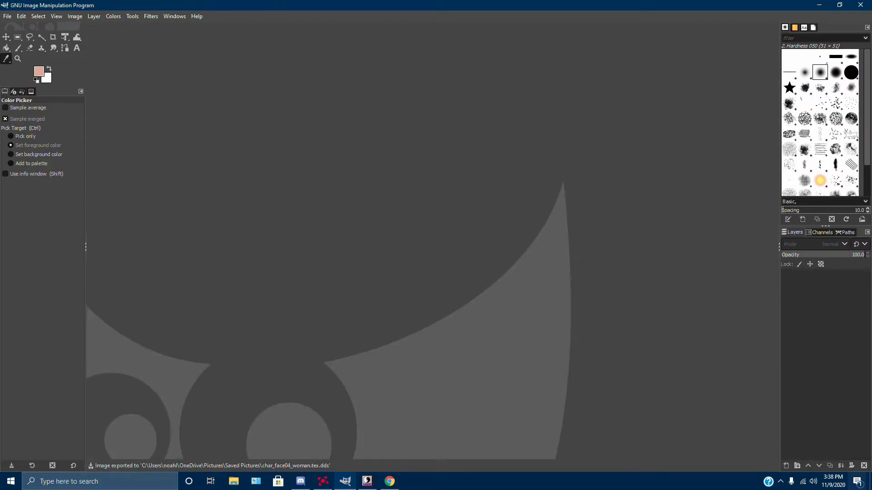
- Switch to File Explorer and open the Saved Pictures folder inside Pictures
left_click(819, 5)
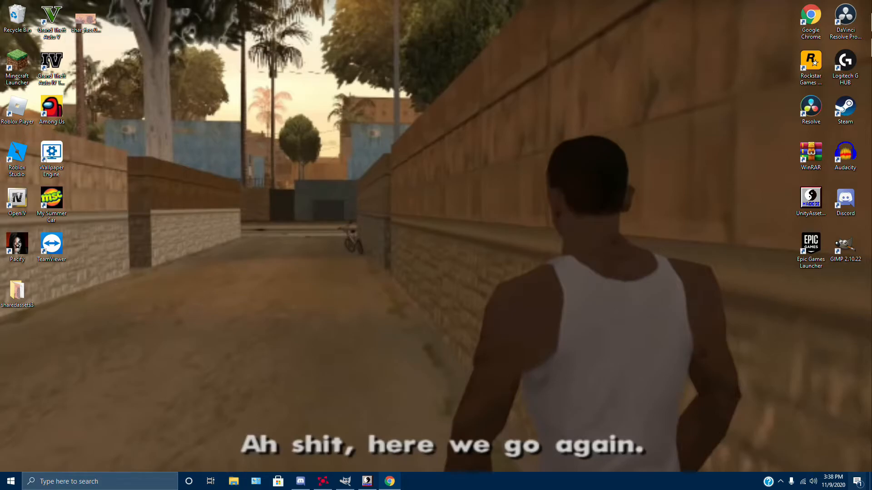
left_click(234, 481)
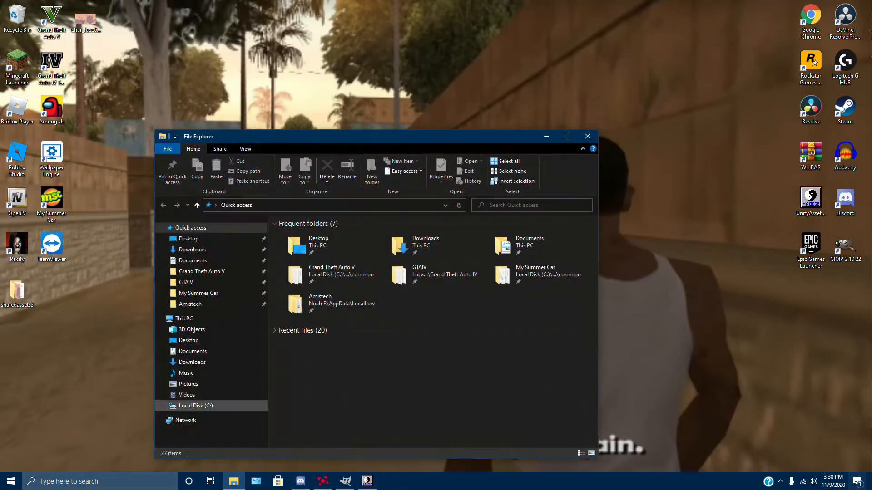
left_click_drag(272, 137, 398, 78)
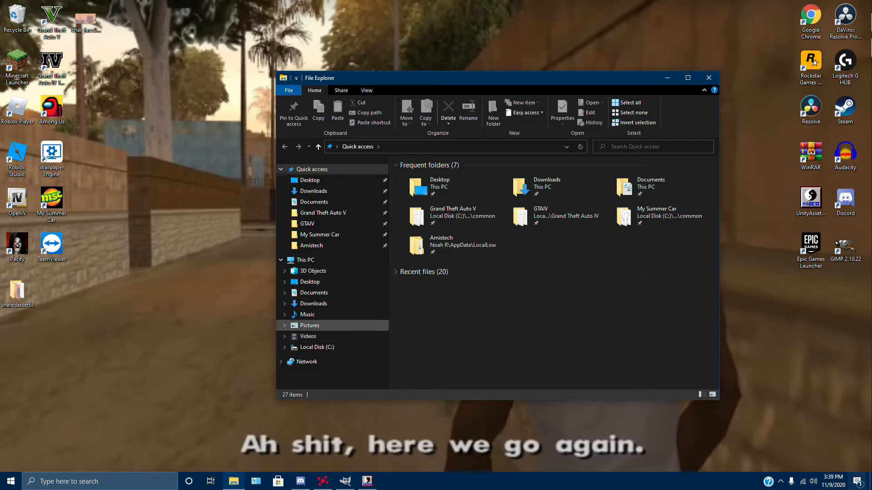
left_click(310, 325)
double_click(421, 302)
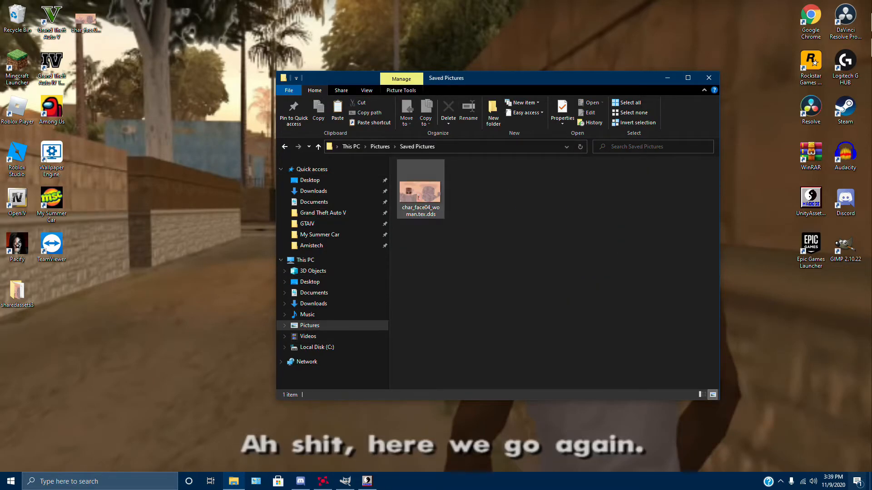
- Move the exported char_face04_woman.tex.dds from Saved Pictures into the desktop's sharedassets3 folder, replacing the existing file, and close both folders
left_click_drag(483, 79, 203, 77)
double_click(17, 290)
left_click_drag(589, 195, 249, 320)
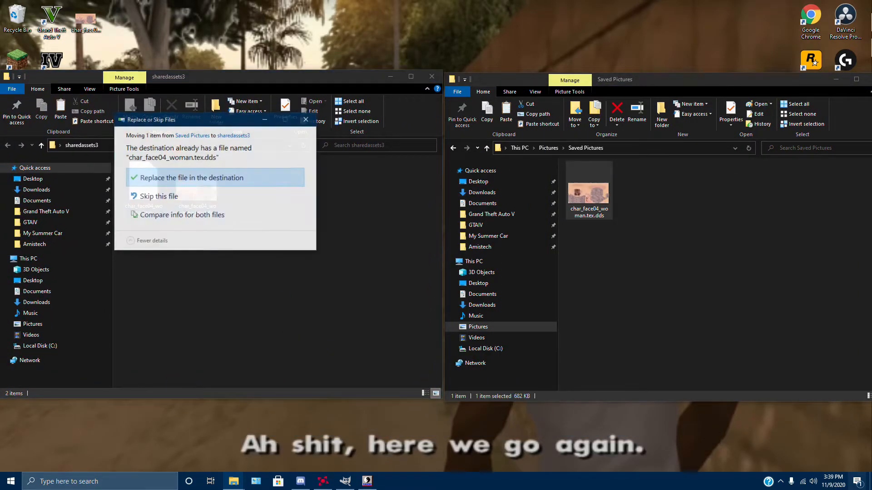
left_click(191, 176)
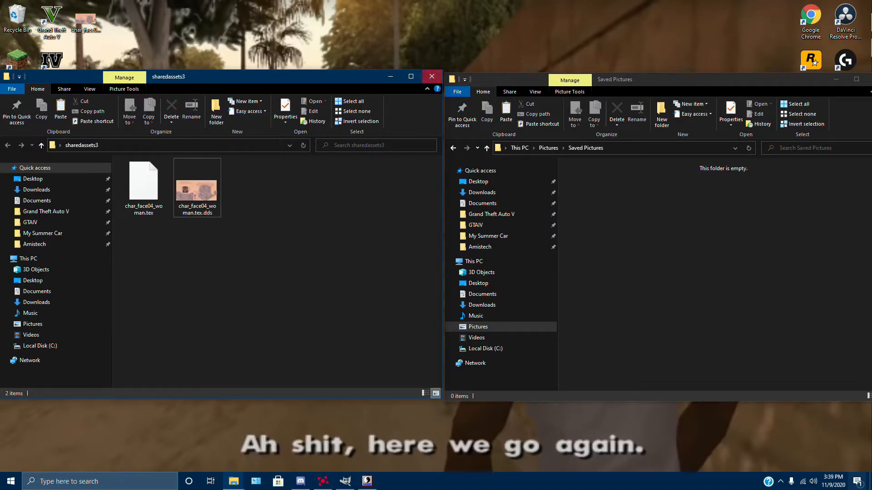
left_click(432, 77)
left_click_drag(692, 77, 404, 90)
left_click(590, 92)
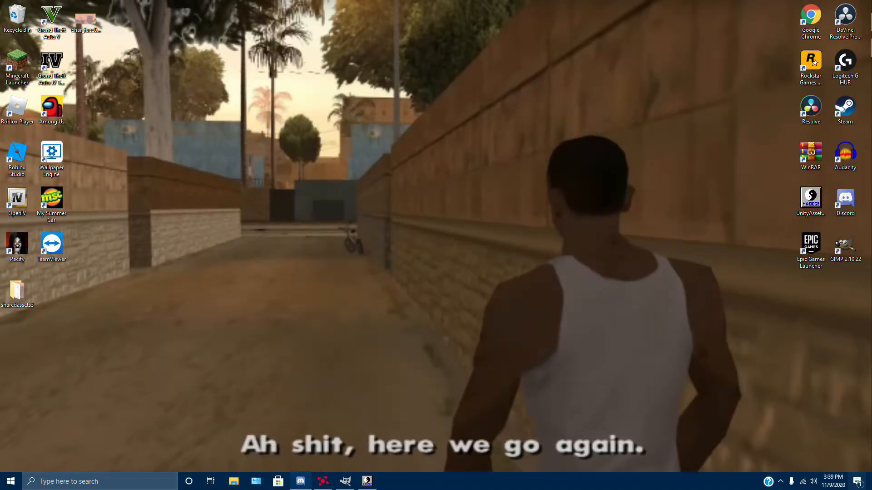
- Switch to Unity Assets Explorer and import the edited DDS into the char_face04_woman.tex entry
left_click(368, 481)
left_click_drag(340, 4, 344, 36)
key("super+Up")
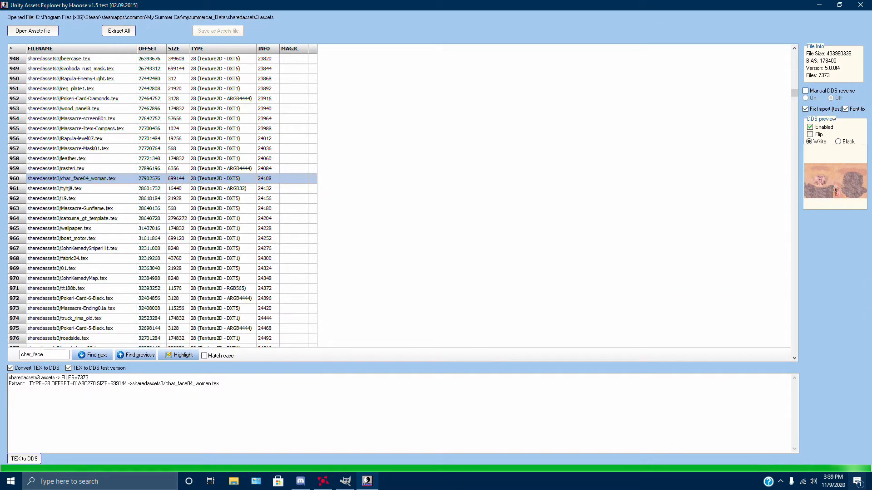
right_click(189, 179)
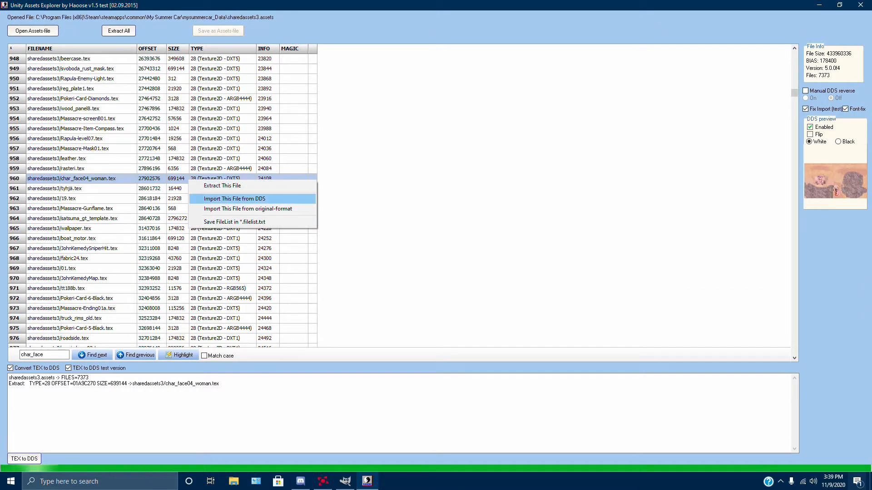
left_click(234, 199)
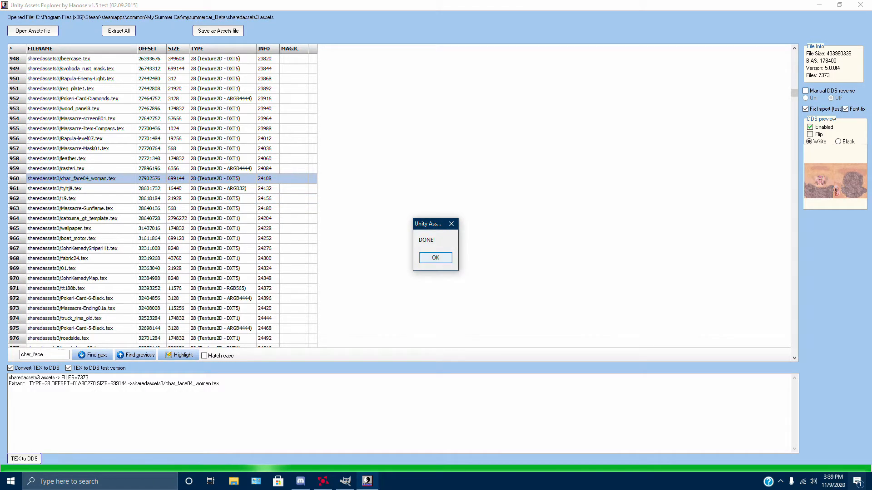
left_click(440, 257)
- Save the modified assets as sharedassets3.assets in the mysummercar_Data folder, replacing the existing file
key("super+Down")
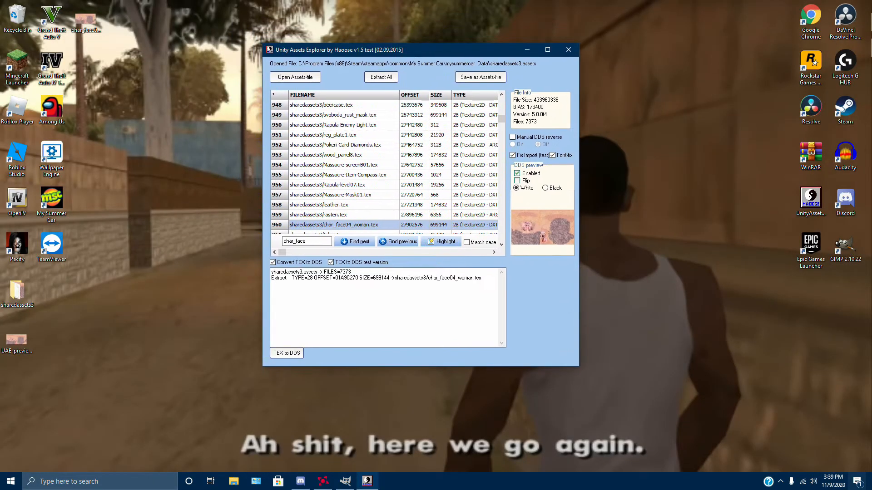
left_click(481, 76)
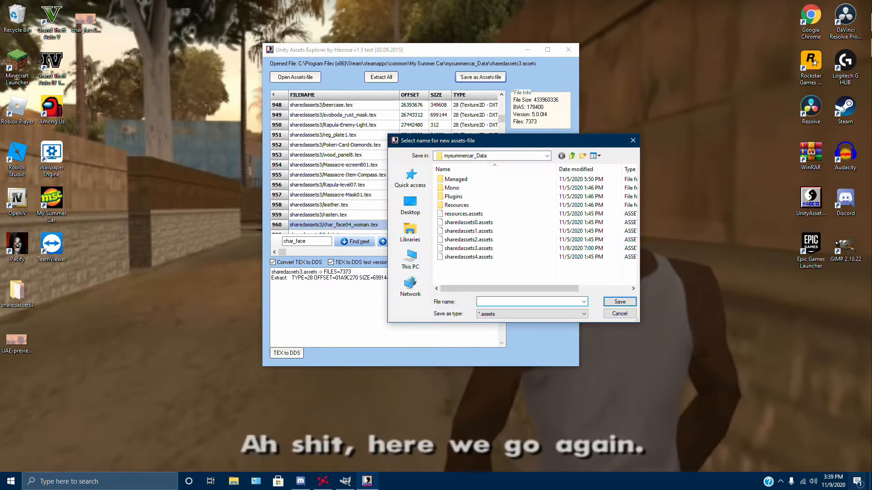
left_click(468, 248)
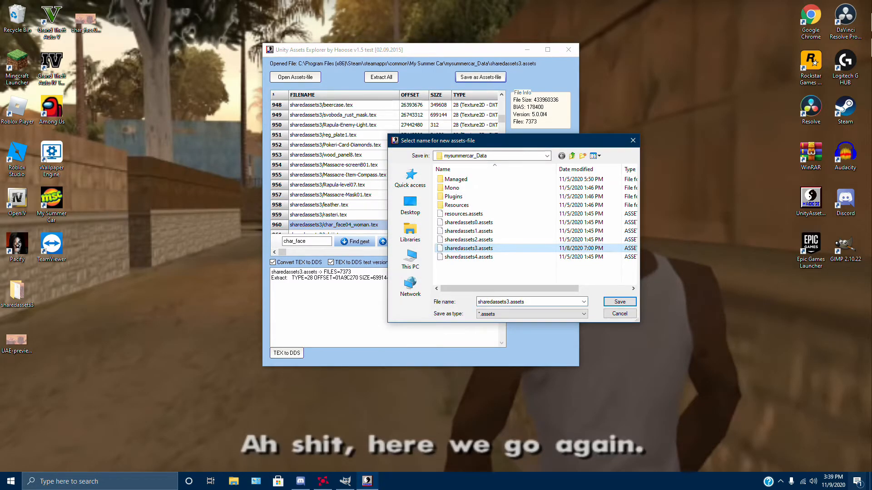
left_click(620, 302)
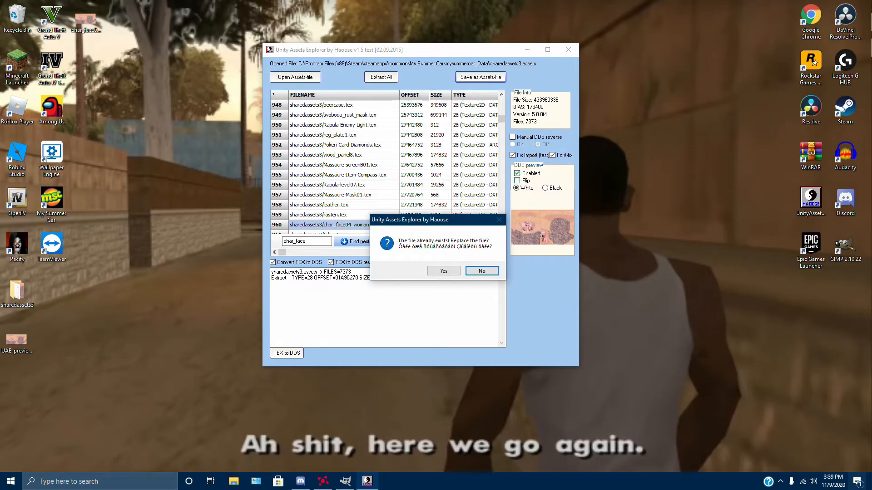
left_click(444, 271)
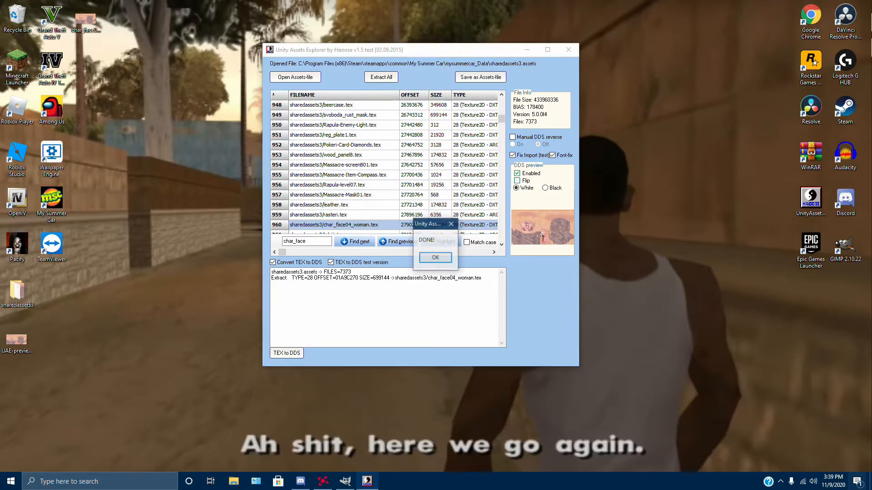
left_click(436, 257)
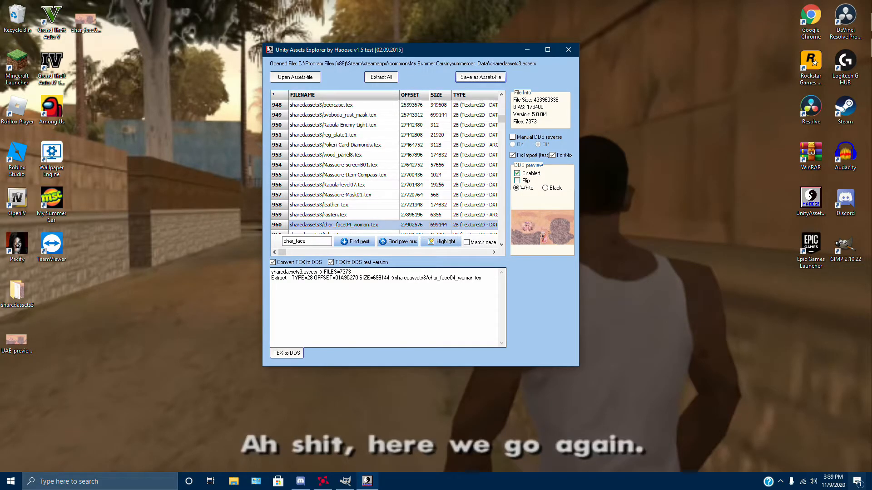
- Move the UAE-preview image and the leftover char_face image from the desktop to the Recycle Bin
left_click_drag(17, 340, 16, 16)
left_click_drag(86, 19, 17, 18)
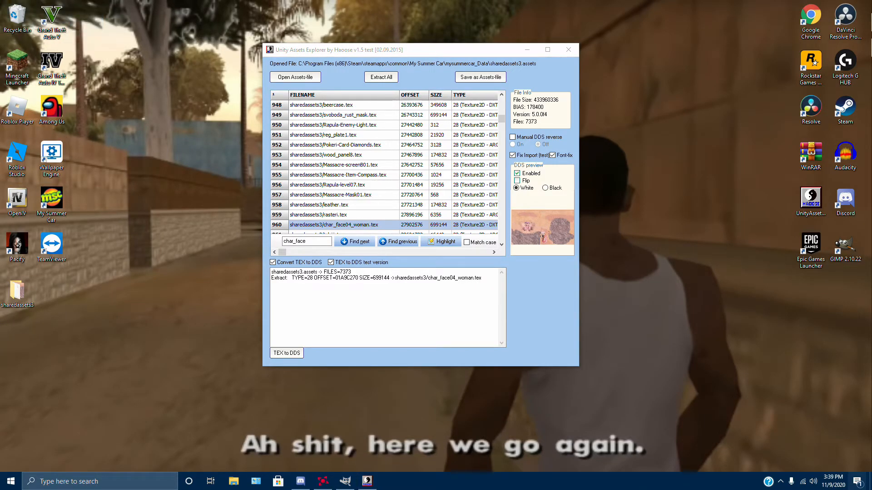
- Refresh and check the preview of char_face04_woman.tex, and close Unity Assets Explorer, discarding its preview image from the desktop
left_click(334, 215)
left_click(334, 225)
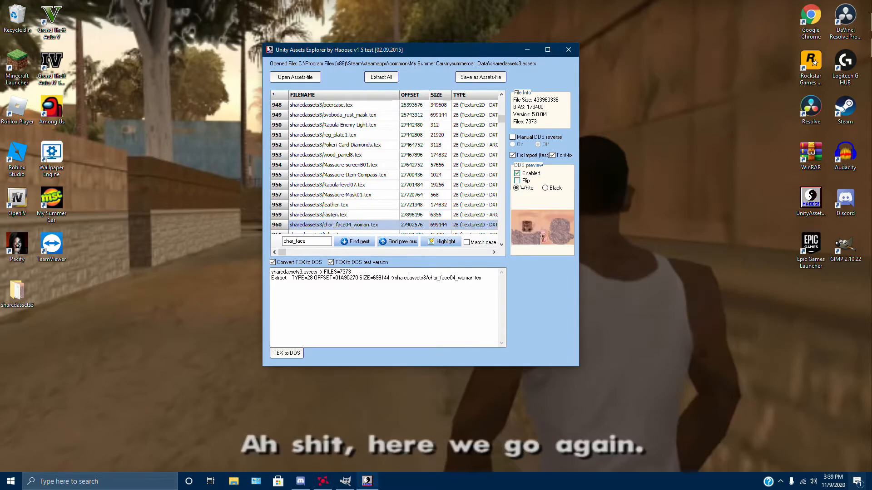
left_click_drag(16, 340, 17, 18)
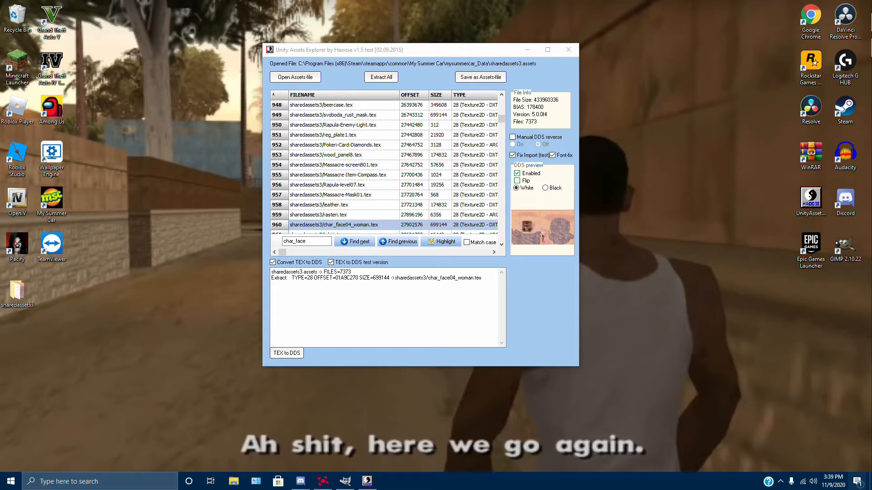
scroll(388, 164, "down", 4)
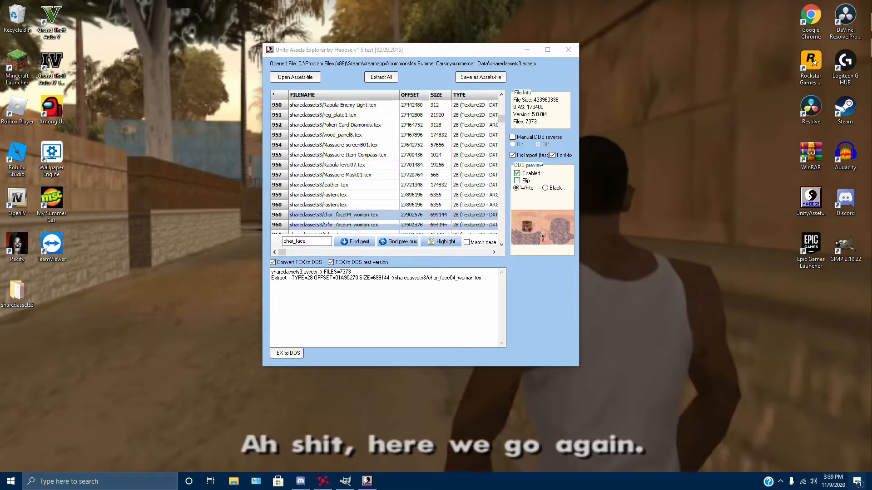
left_click(568, 49)
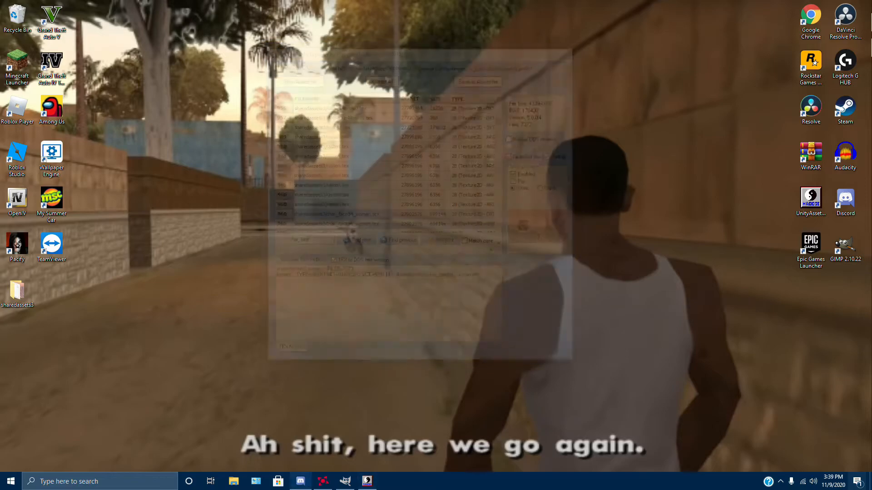
left_click_drag(17, 336, 15, 16)
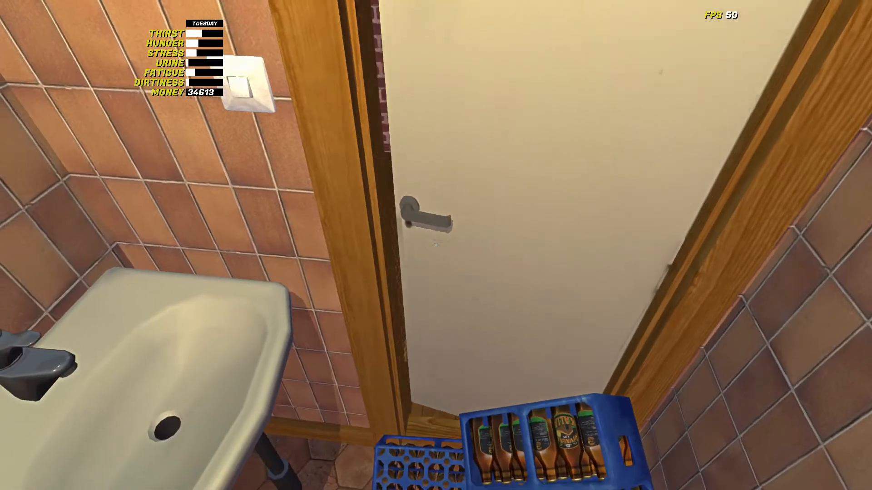
left_click(436, 246)
key("w")
key("w")
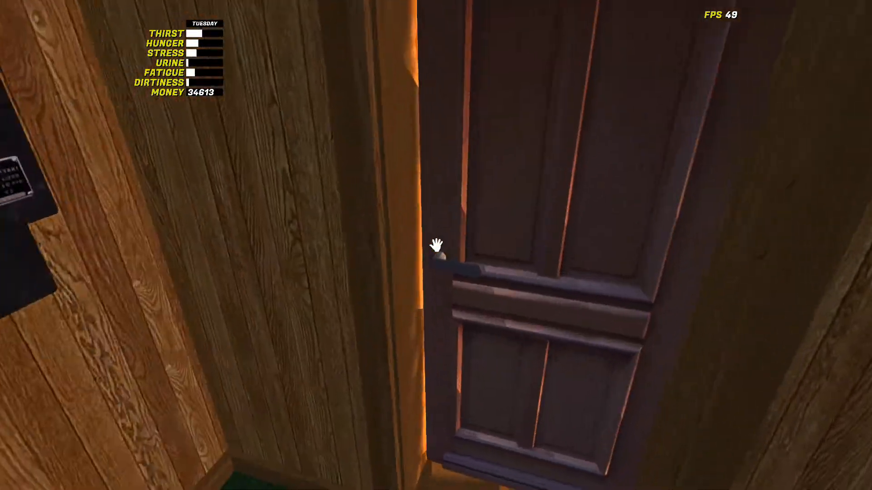
left_click(436, 245)
key("w")
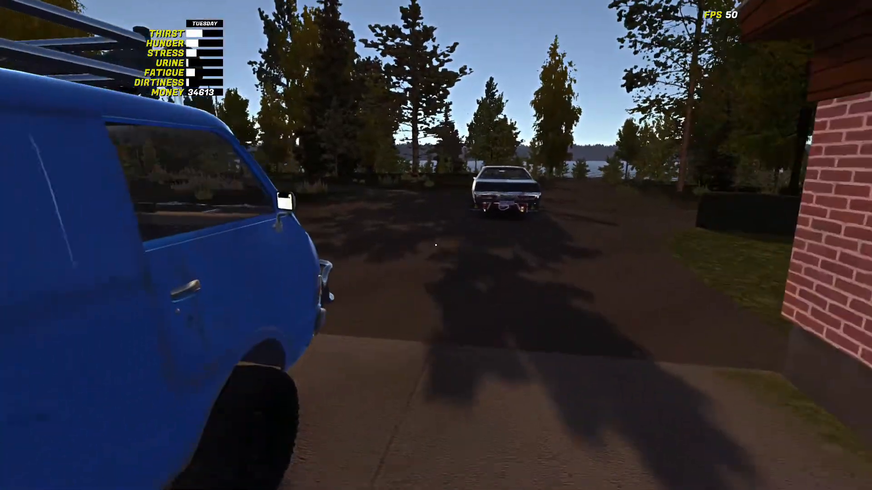
key("w")
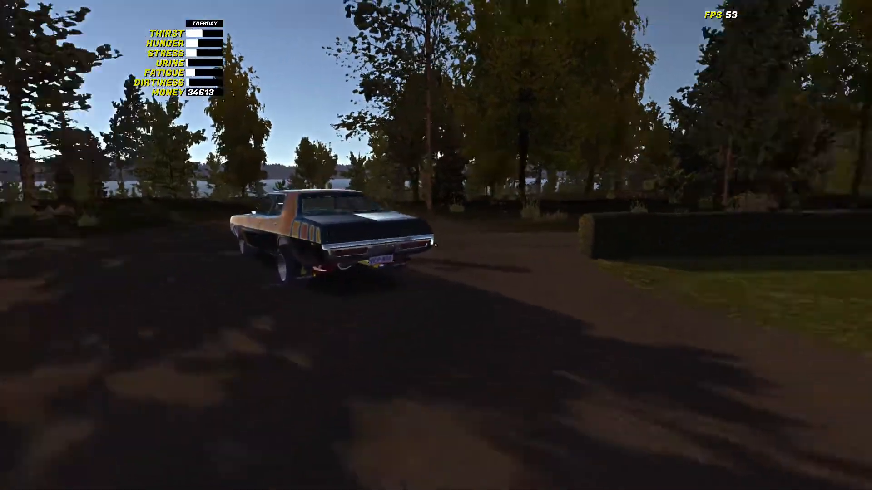
key("w")
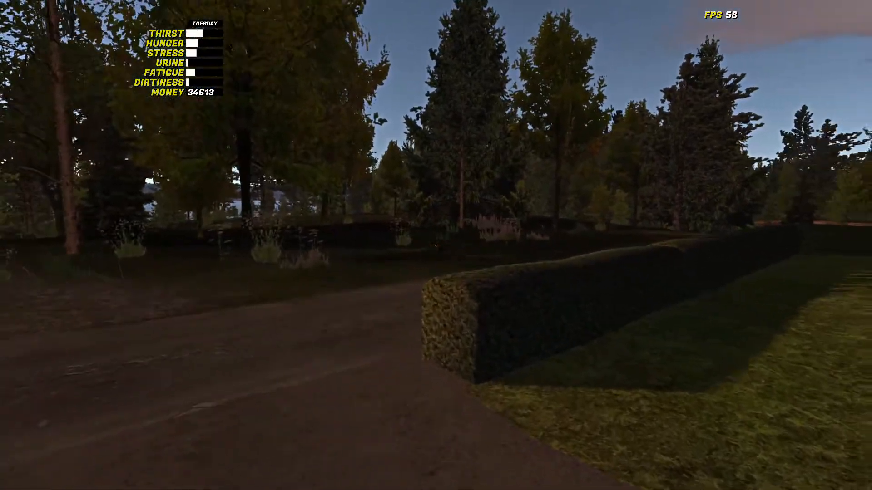
key("w")
key("F8")
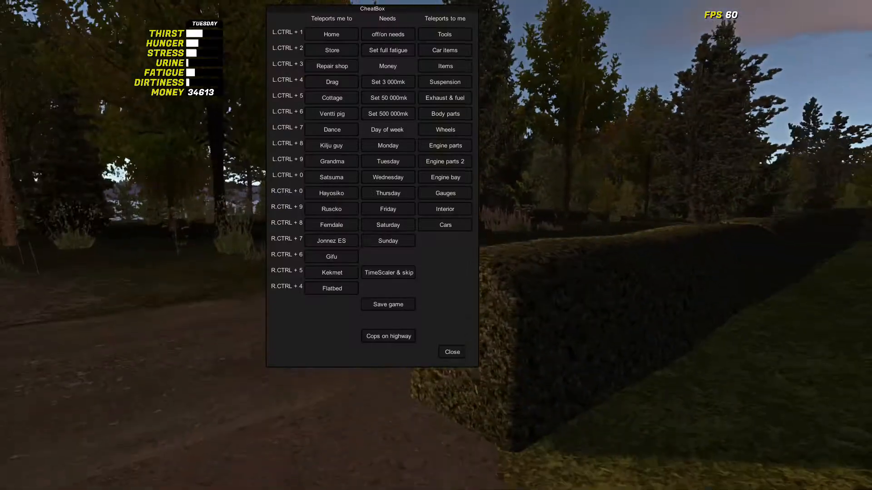
key("w")
key("a")
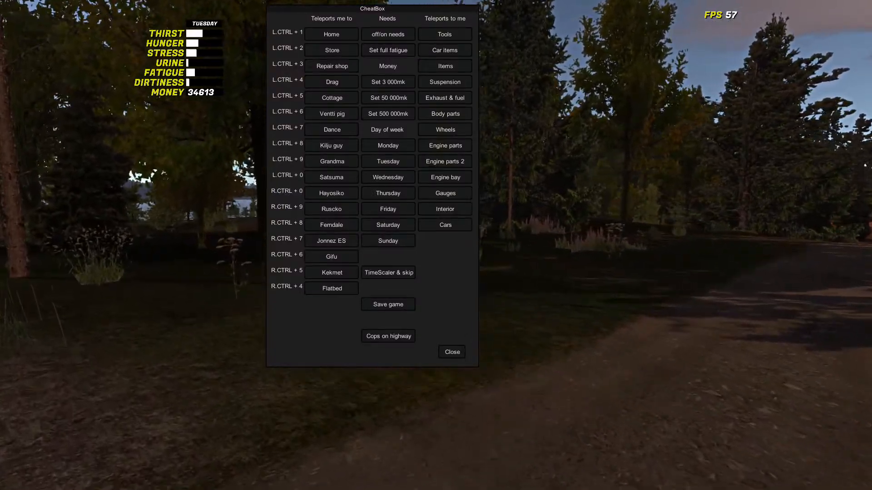
key("F8")
key("a")
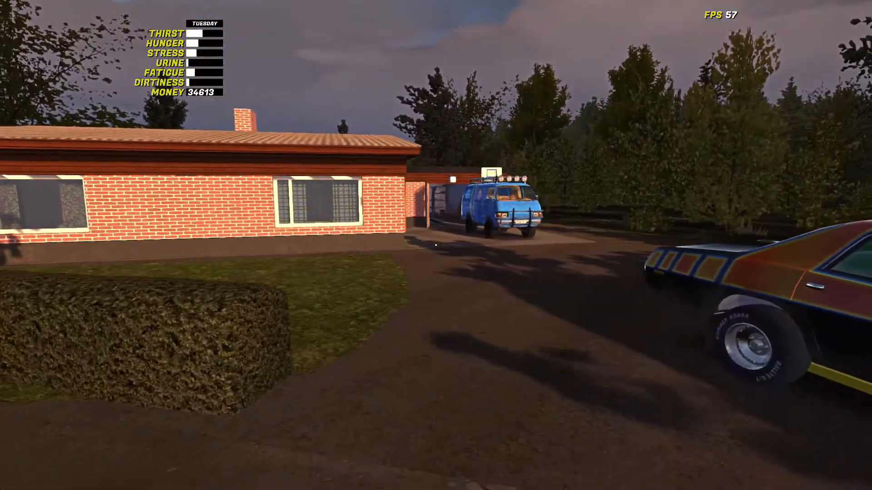
key("s")
key("w")
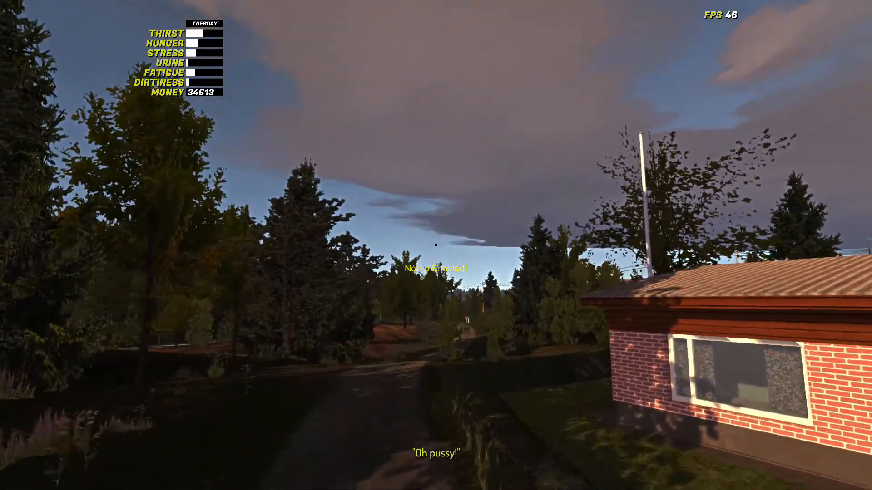
- In My Summer Car, set the CheatBox time scaler to 2 hour = 2 sec
key("F8")
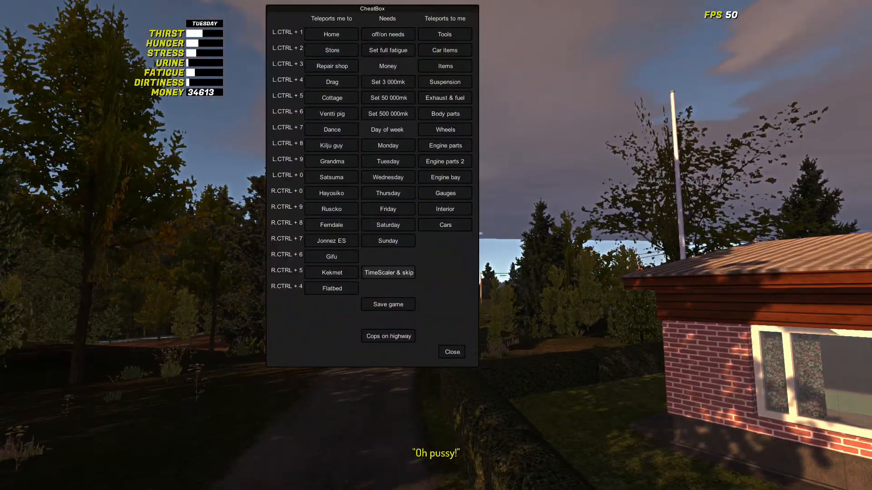
left_click(388, 273)
left_click(515, 34)
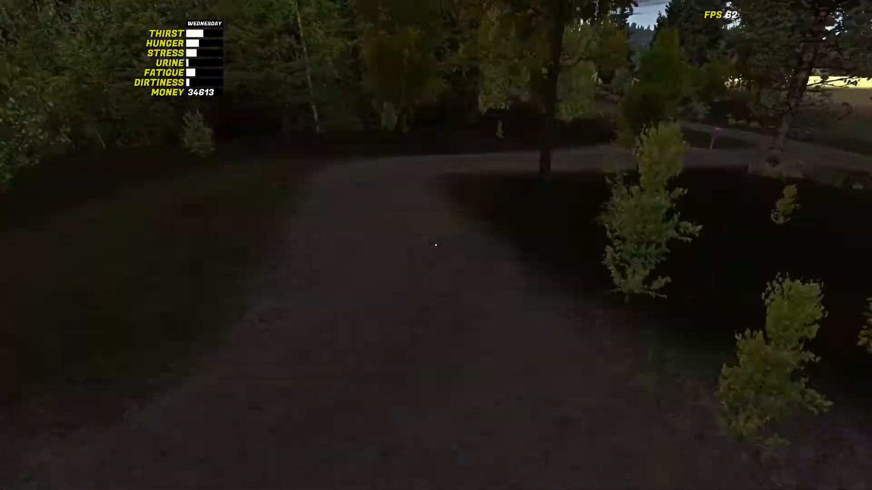
- Use the CheatBox to change the in-game day to Saturday and teleport to other locations on the map
key("w")
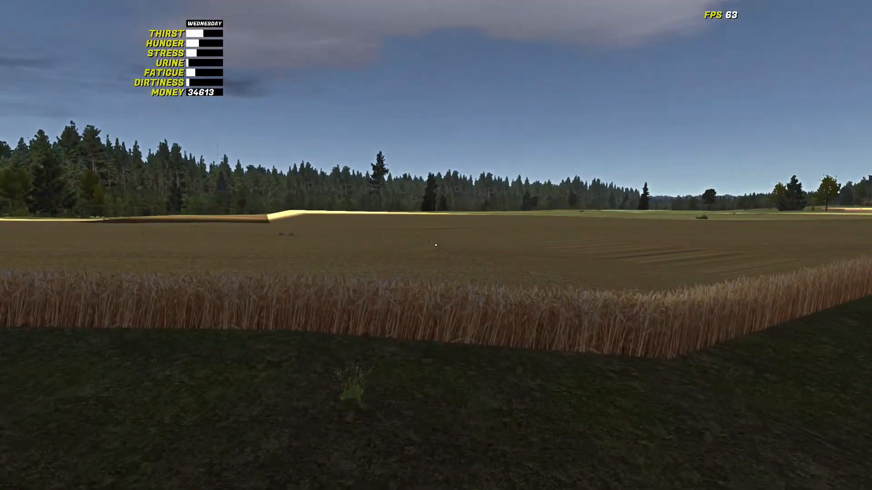
key("n")
key("F8")
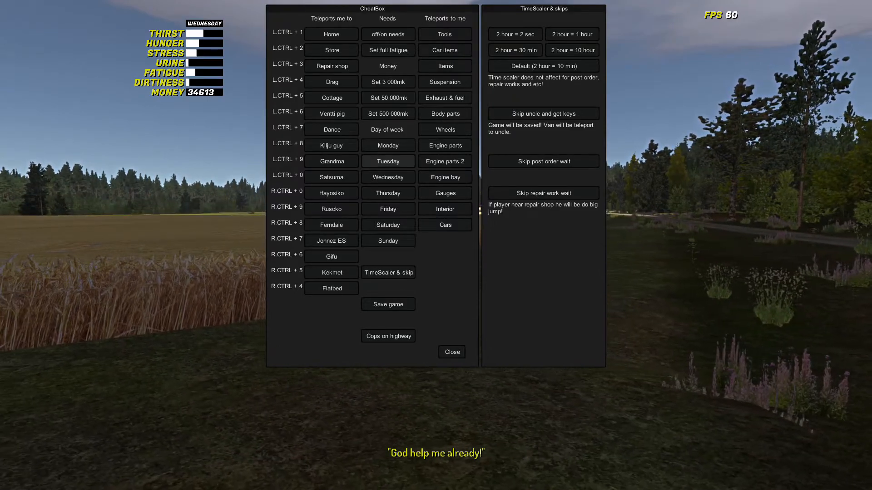
left_click(395, 145)
left_click(331, 34)
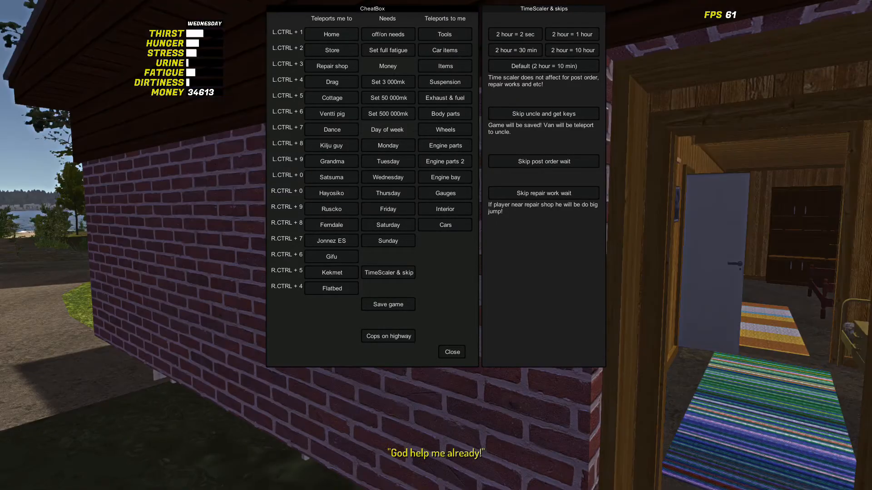
left_click(331, 224)
key("F8")
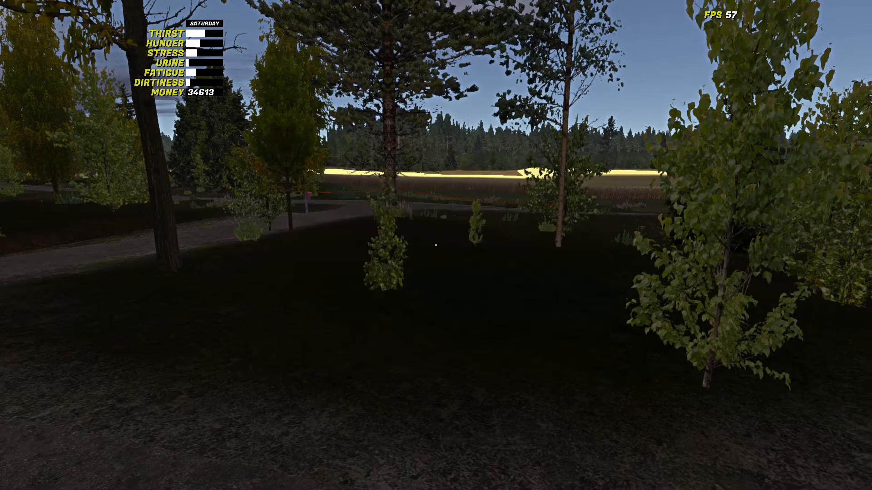
- Teleport to the repair shop with the CheatBox and look over the spectators gathered along the road
key("n")
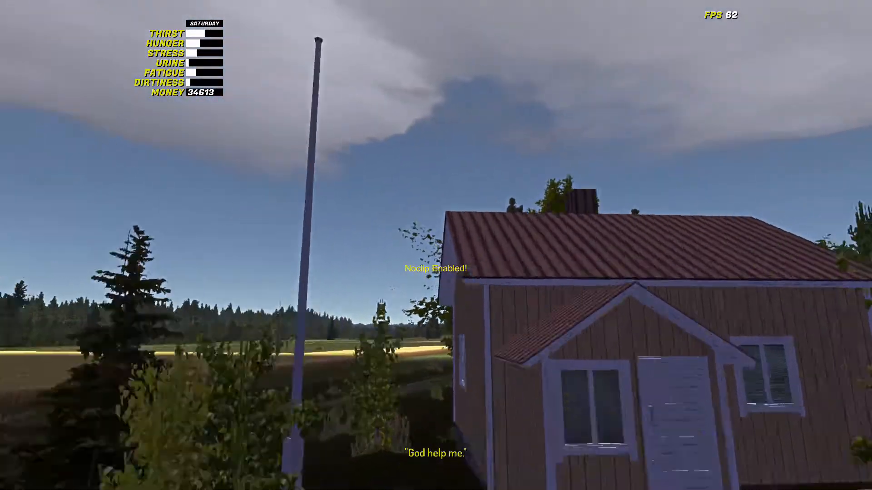
key("Insert")
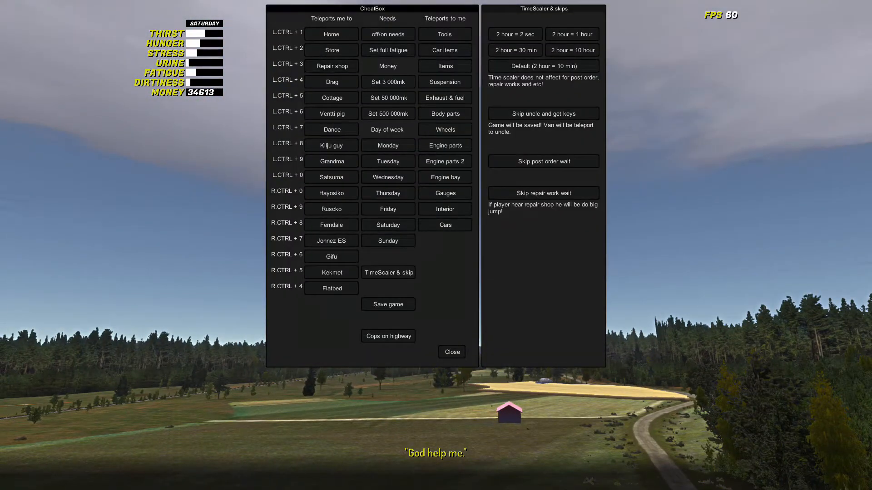
left_click(332, 67)
key("F8")
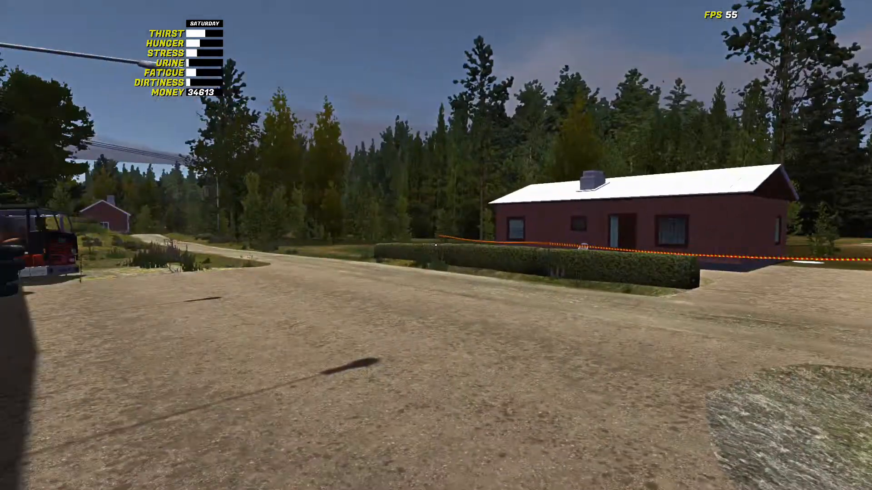
key("w")
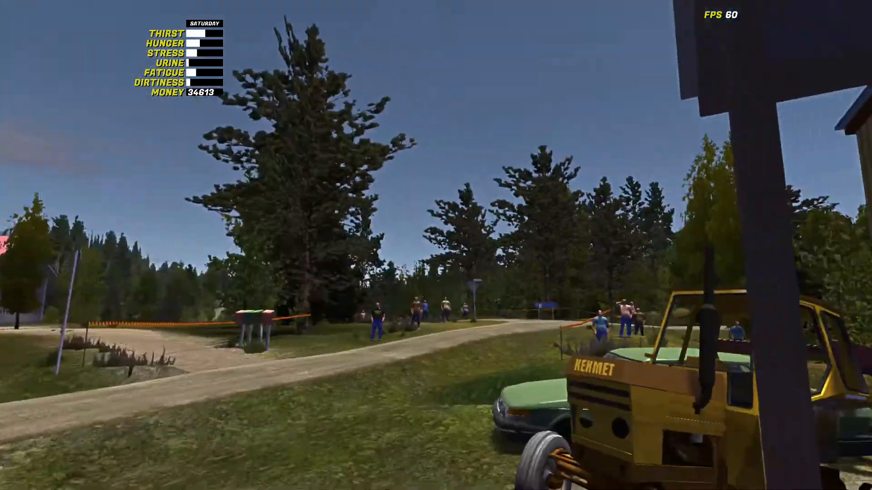
key("w")
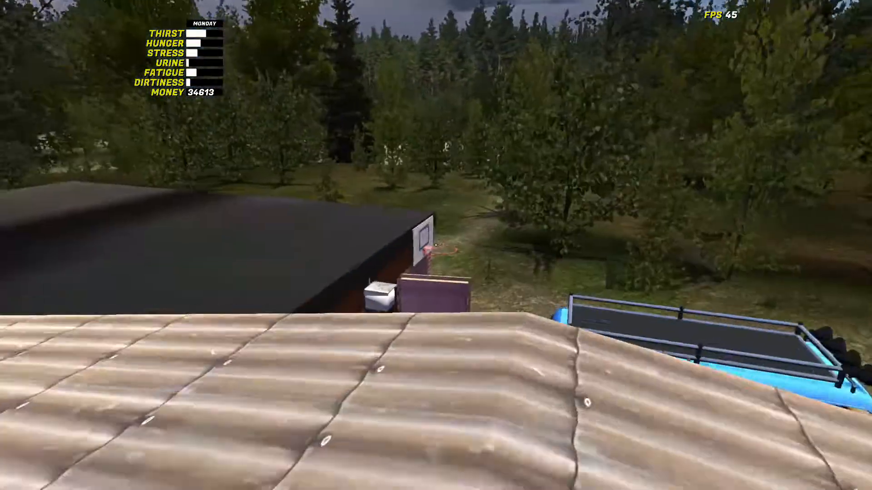
key("n")
key("w")
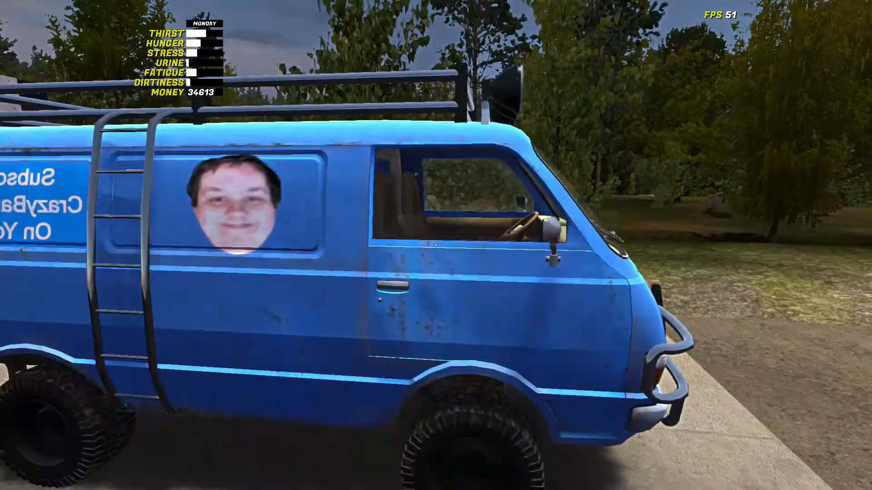
key("d")
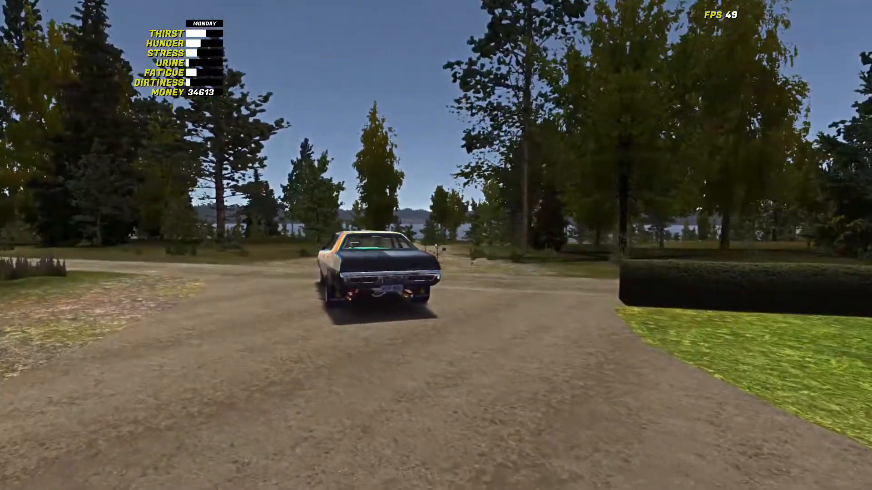